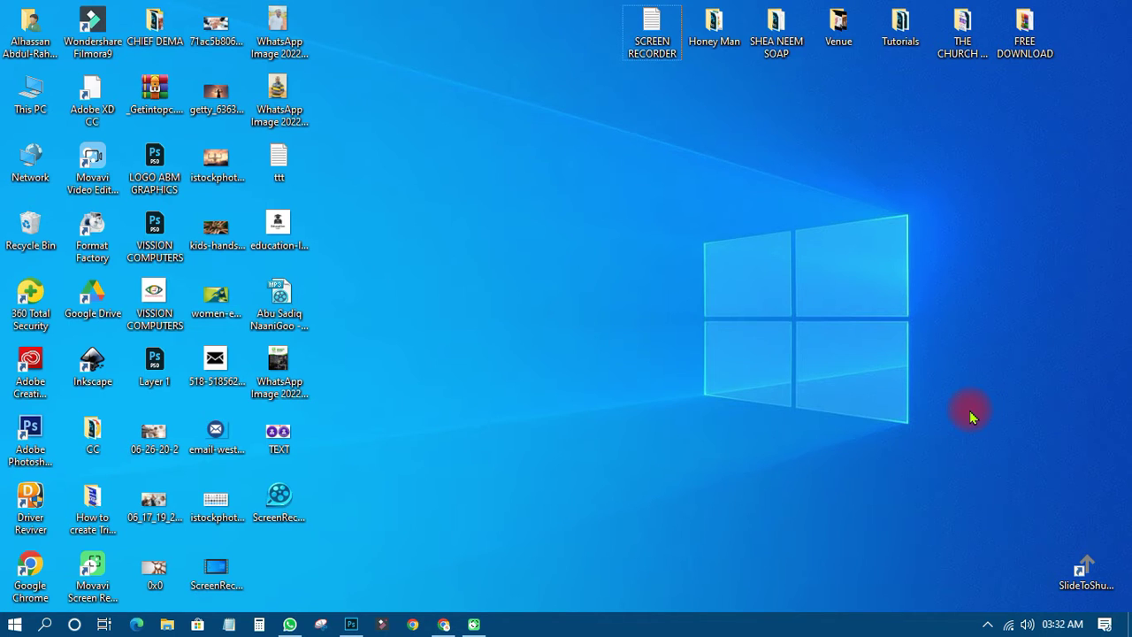
- Refresh the desktop and open the SCREEN RECORDER note holding the Movavi download link
right_click(753, 282)
click(754, 283)
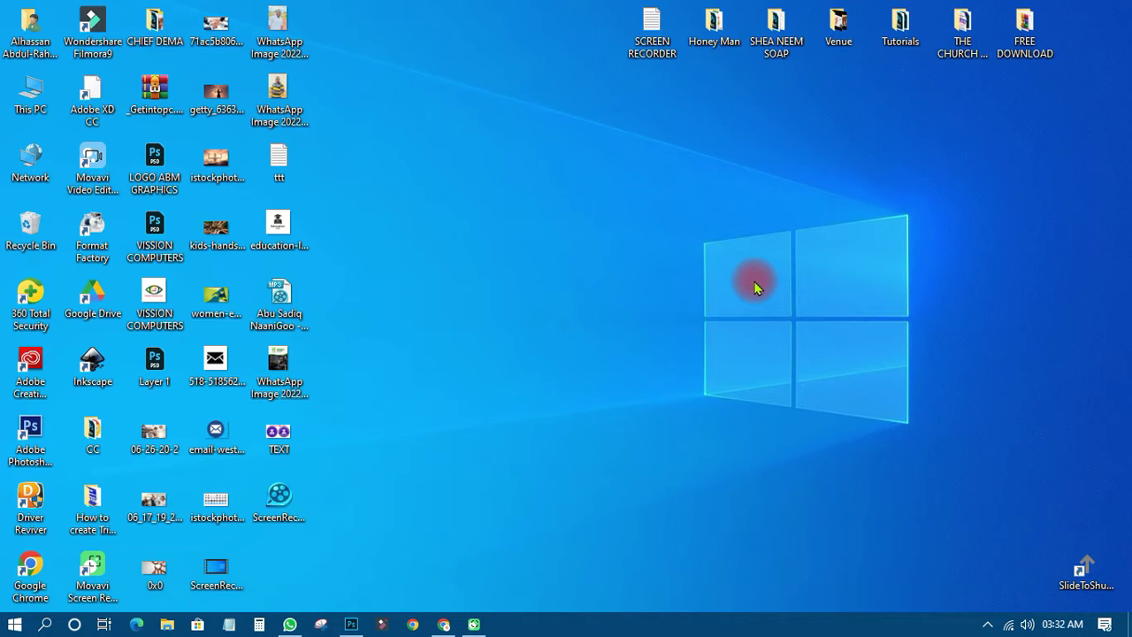
click(653, 26)
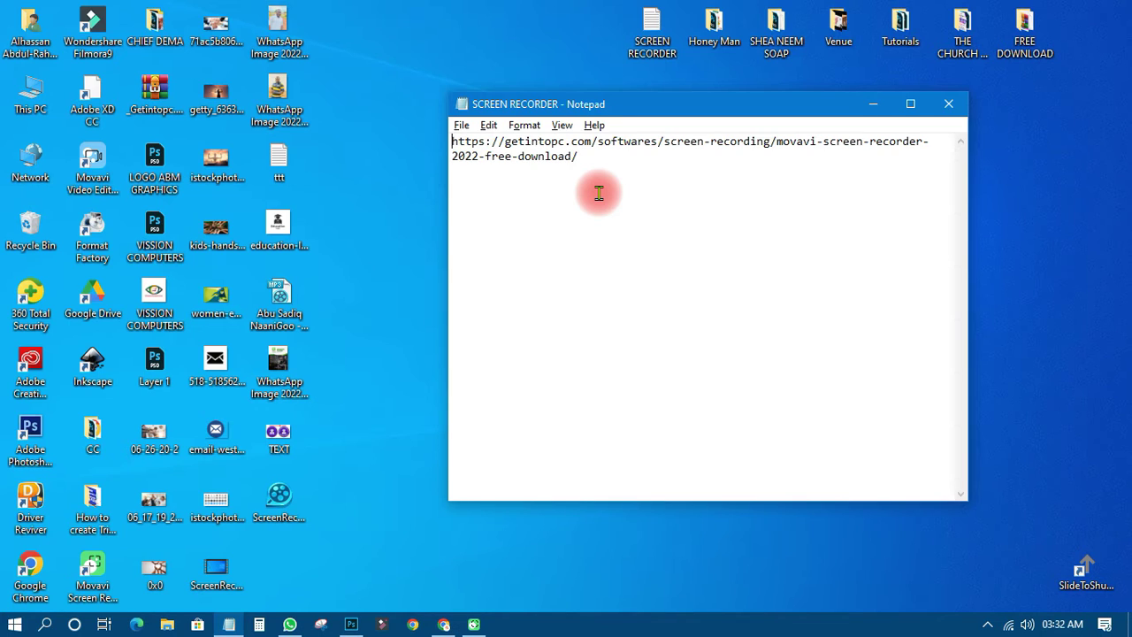
- Bring Chrome forward, pin the YouTube, My Drive and YouTube Studio tabs, and open a blank tab
click(443, 625)
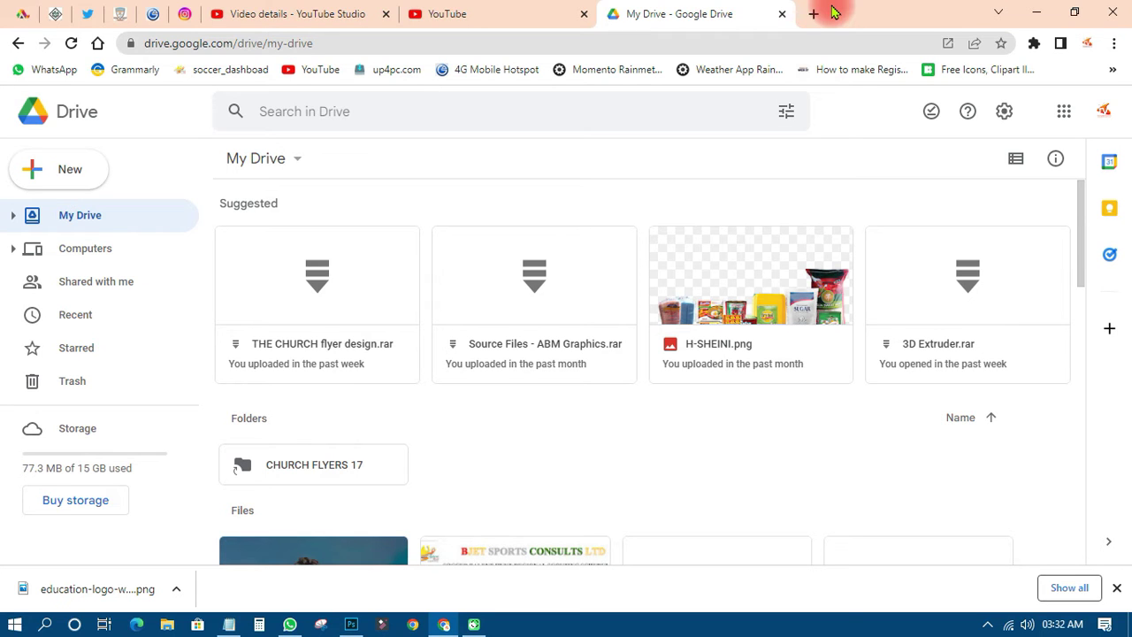
right_click(487, 9)
click(525, 146)
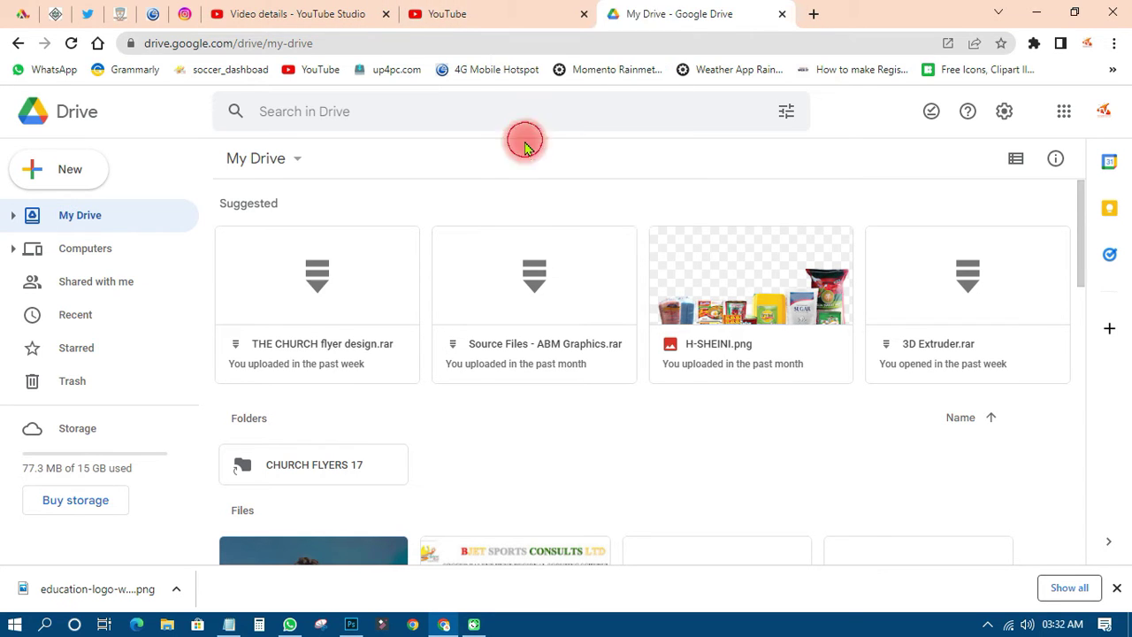
right_click(519, 15)
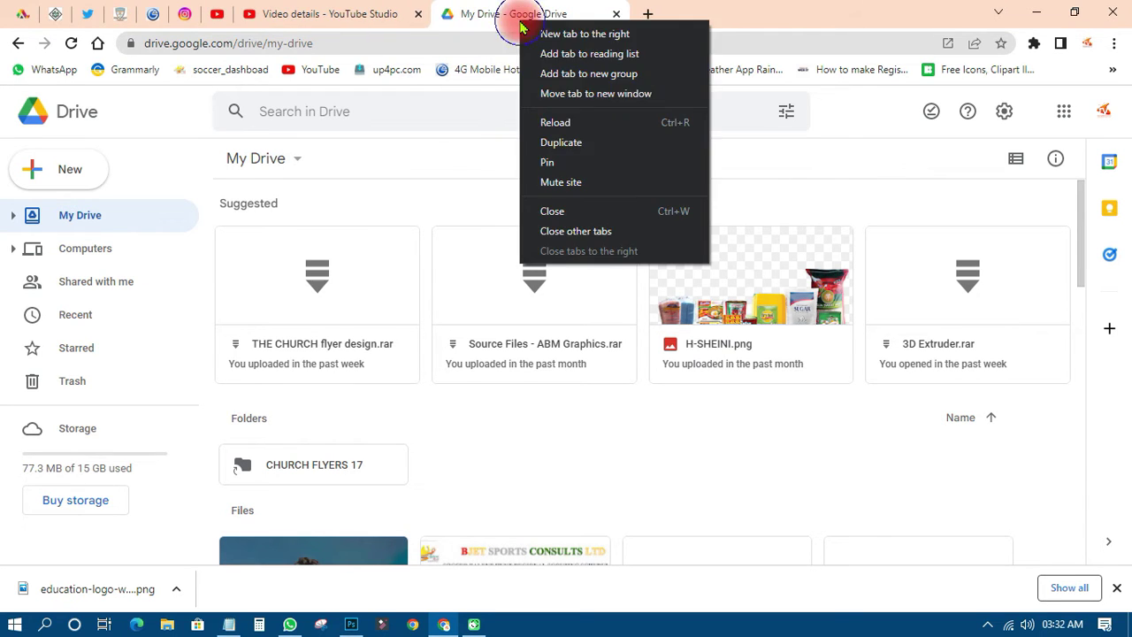
click(549, 164)
right_click(389, 11)
click(446, 146)
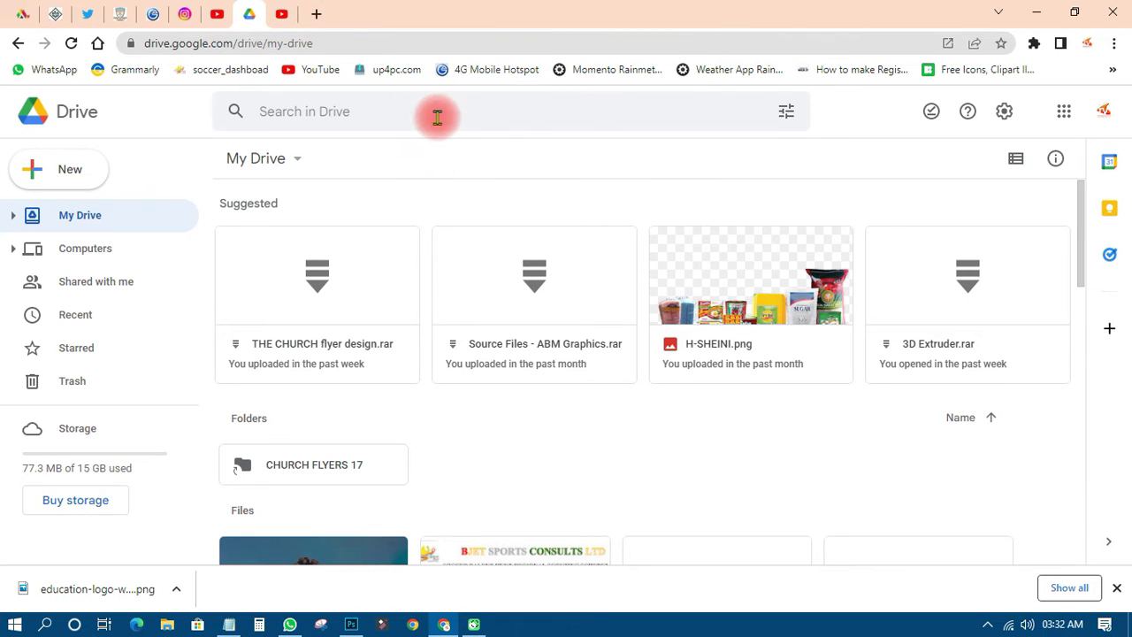
click(317, 14)
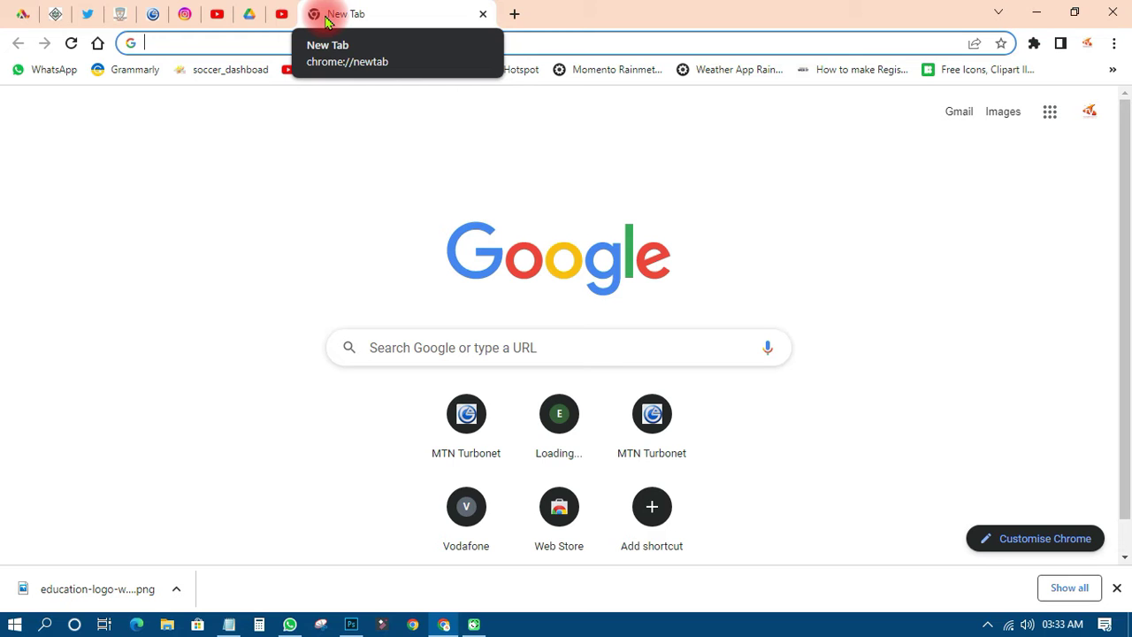
- Load the getintopc.com homepage from the 'GET' address-bar suggestion and scroll through it
text(GET)
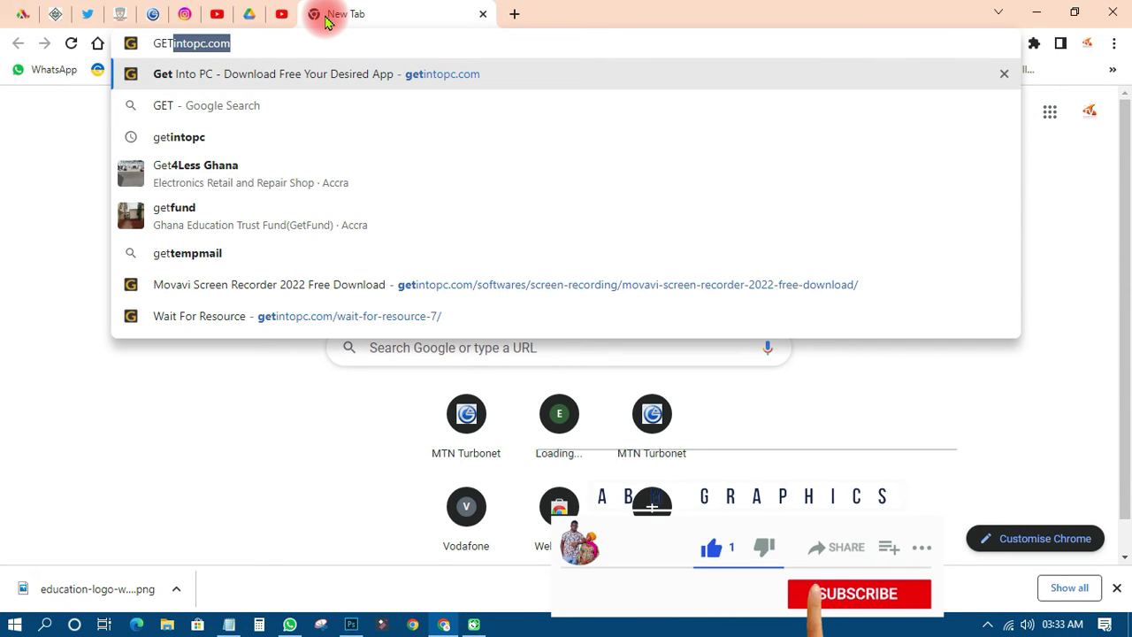
click(303, 79)
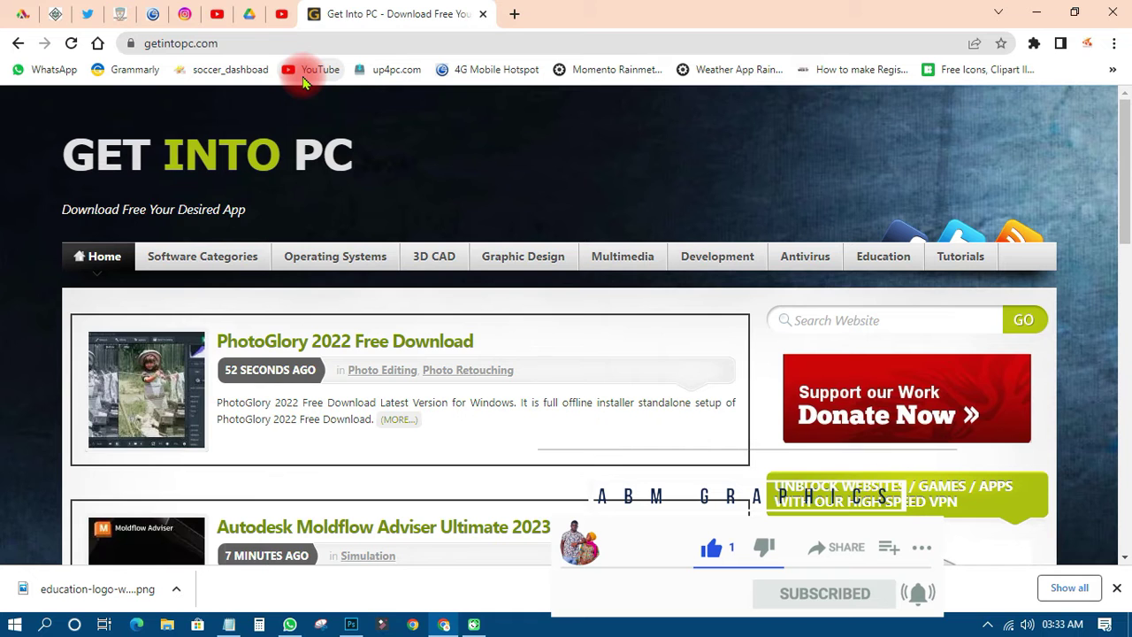
scroll(670, 450, down, 9)
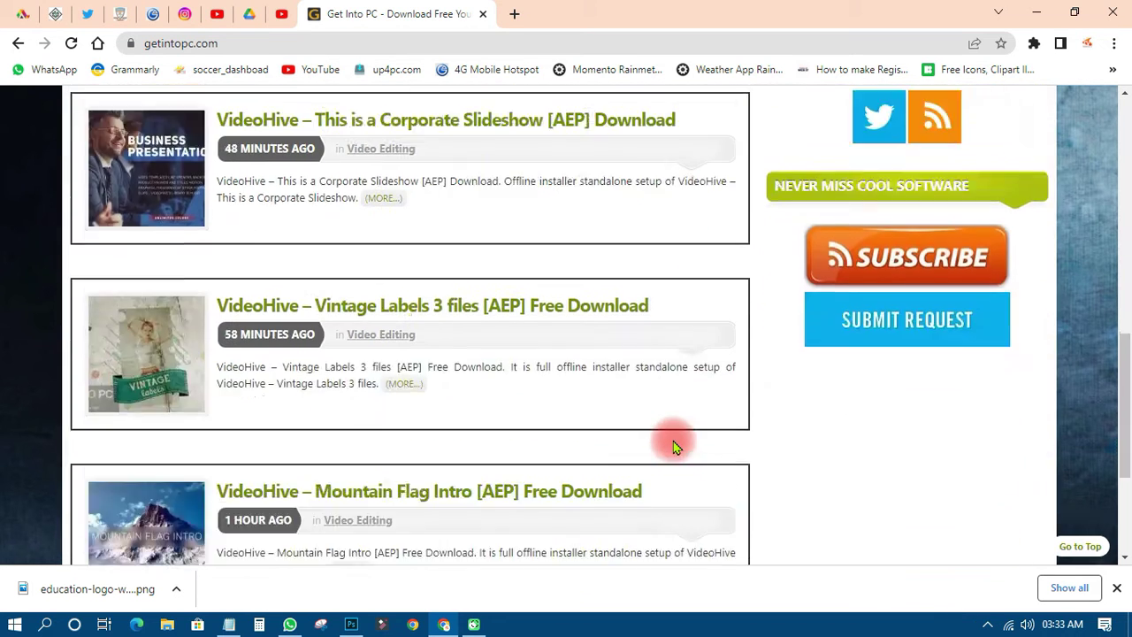
scroll(672, 447, down, 3)
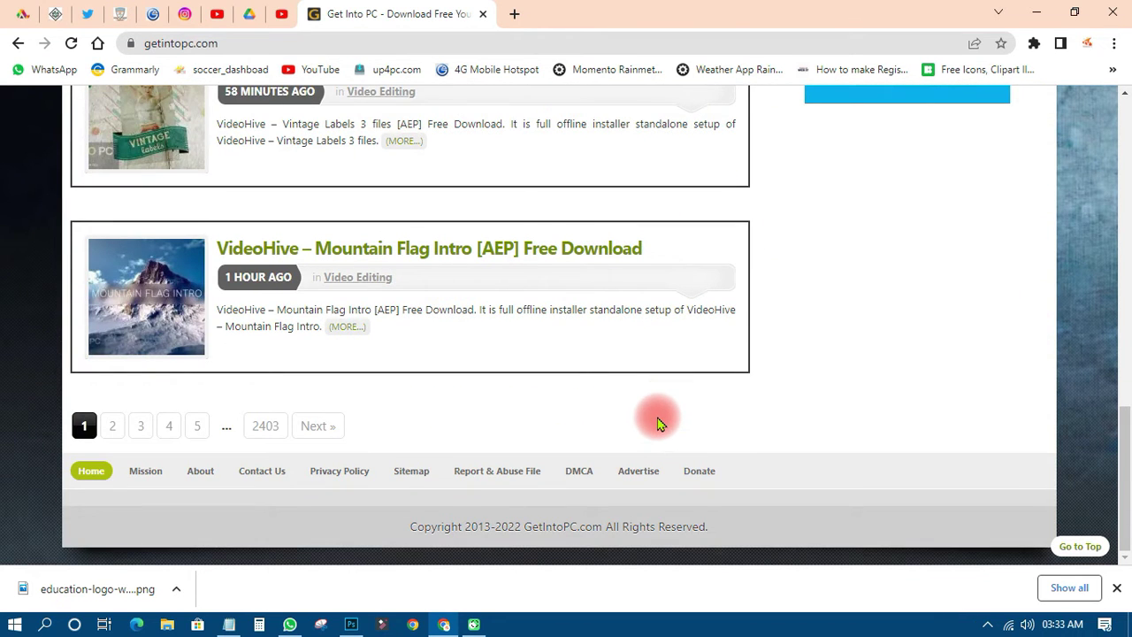
scroll(657, 424, up, 2)
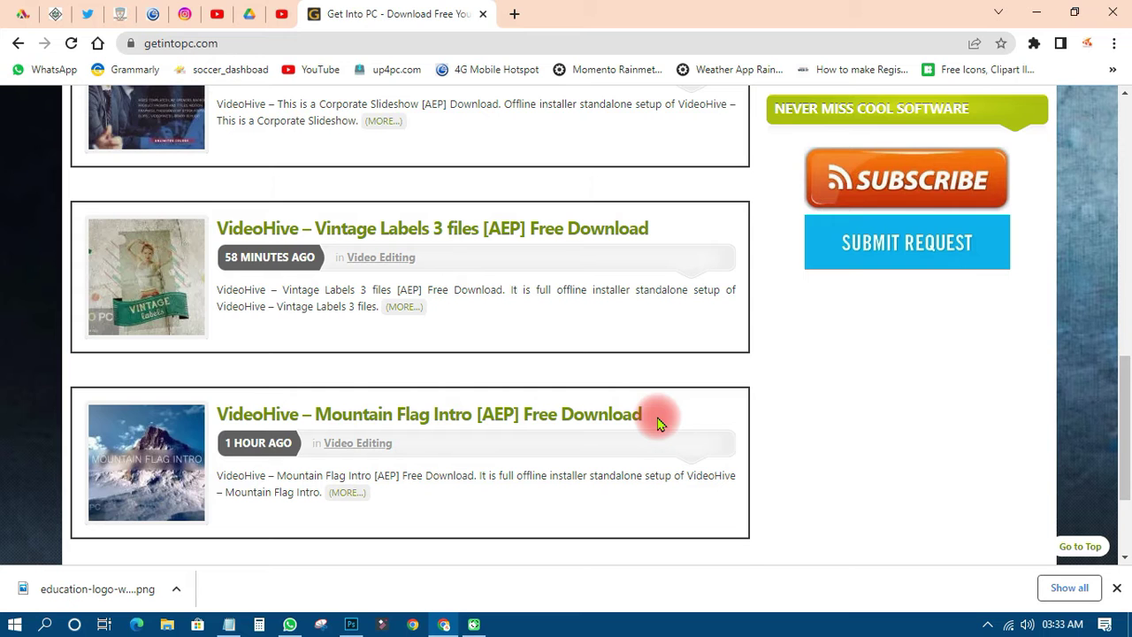
scroll(657, 424, up, 6)
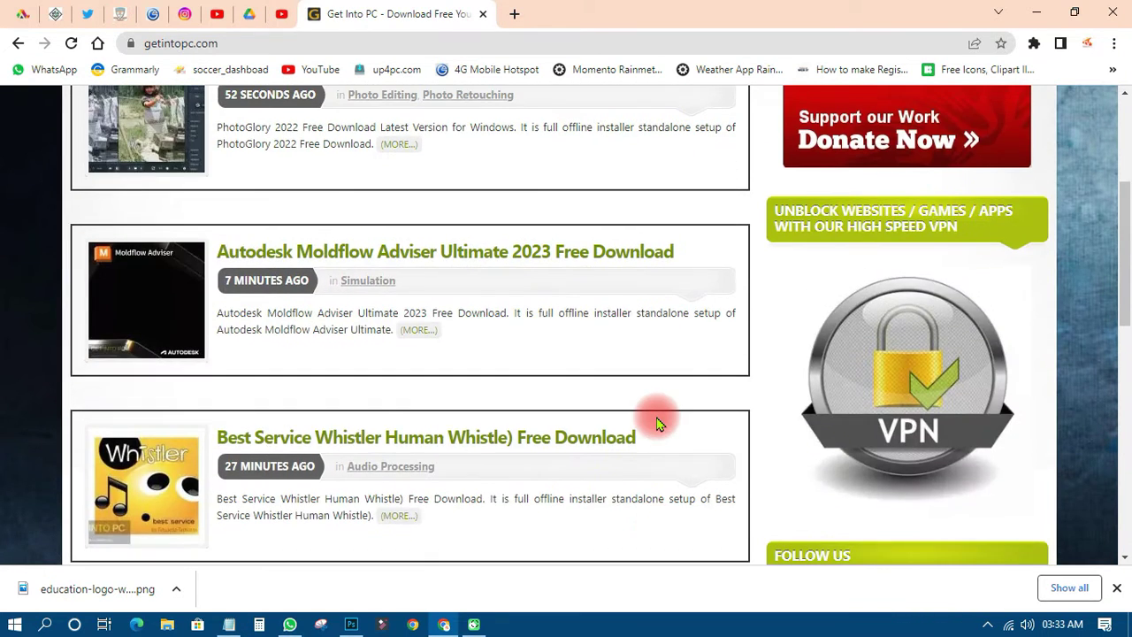
scroll(658, 424, up, 3)
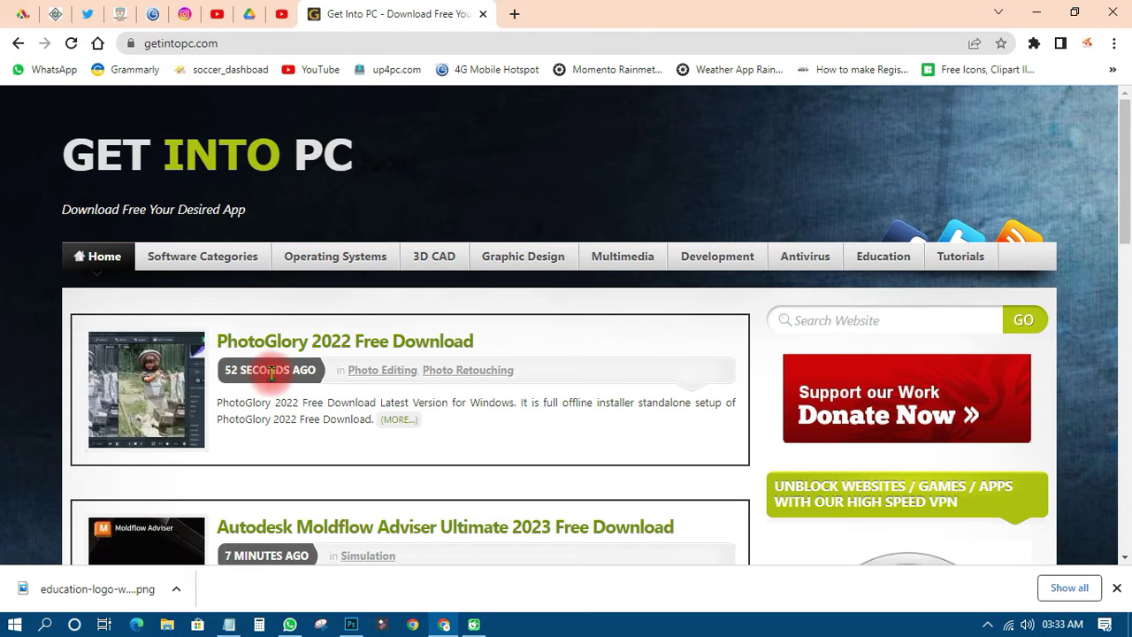
- Browse the GetIntoPC homepage further, then minimize Chrome to return to the Notepad note
scroll(323, 380, down, 2)
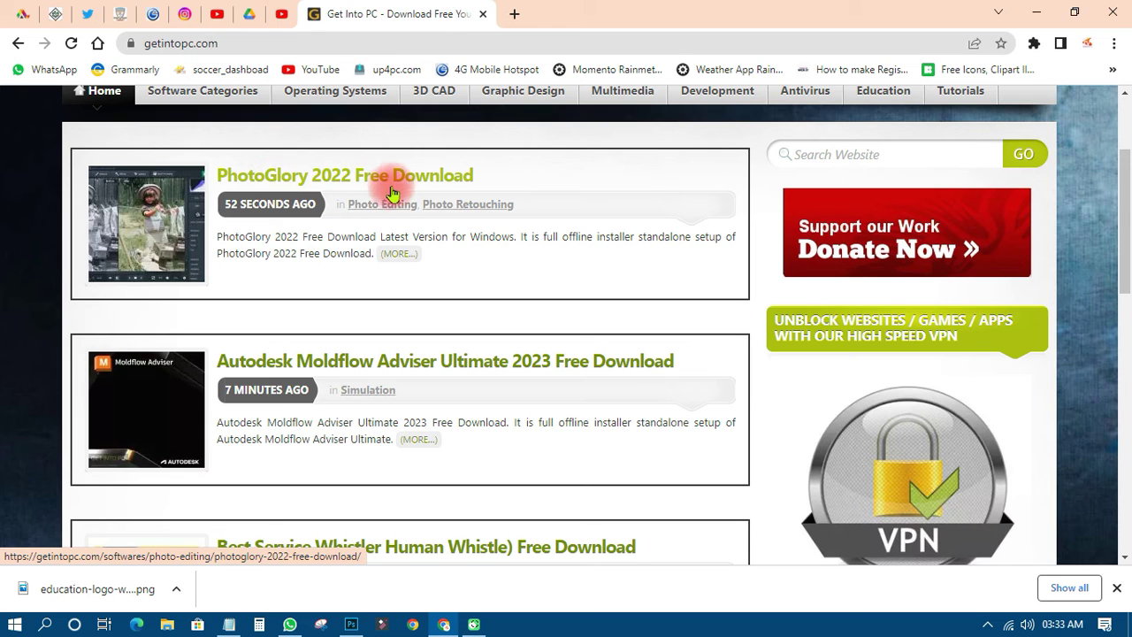
scroll(215, 328, down, 3)
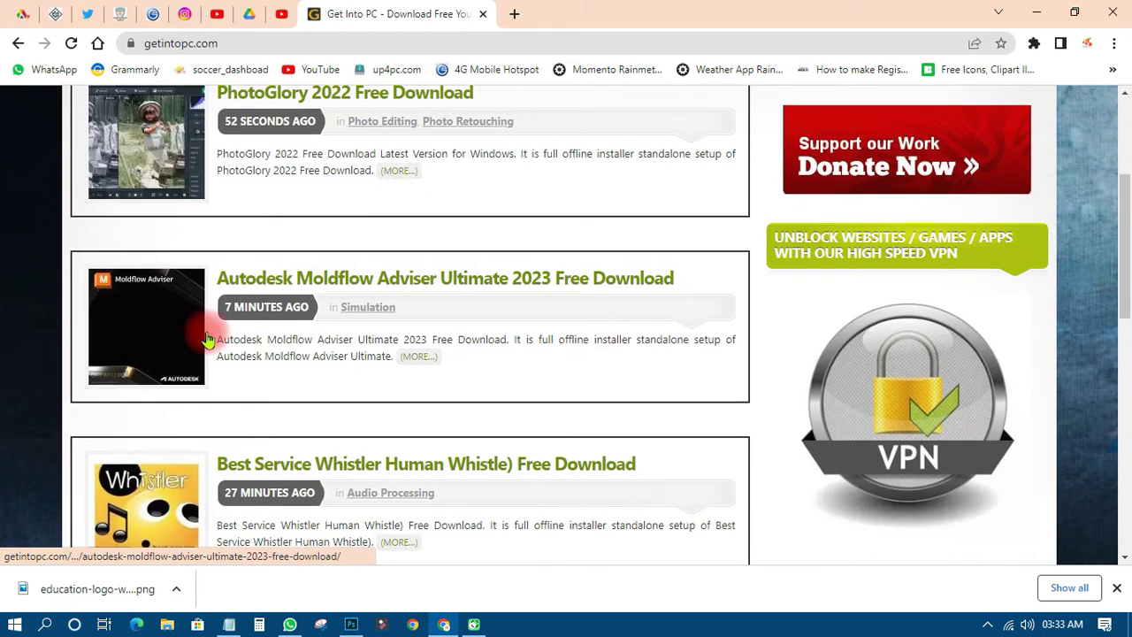
scroll(337, 320, down, 6)
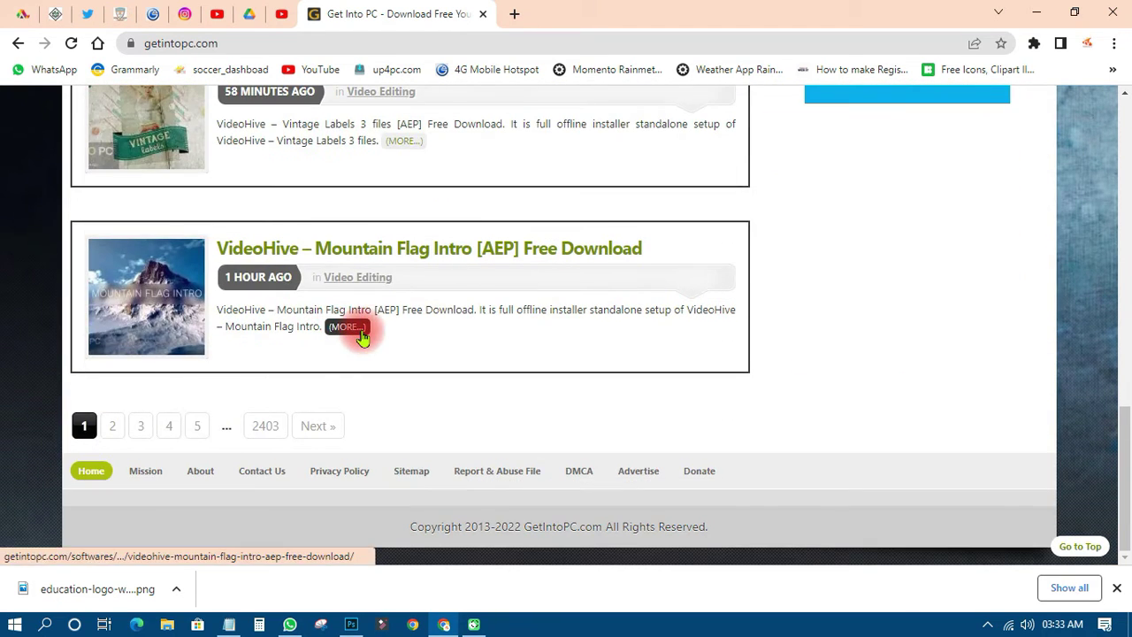
scroll(363, 336, up, 4)
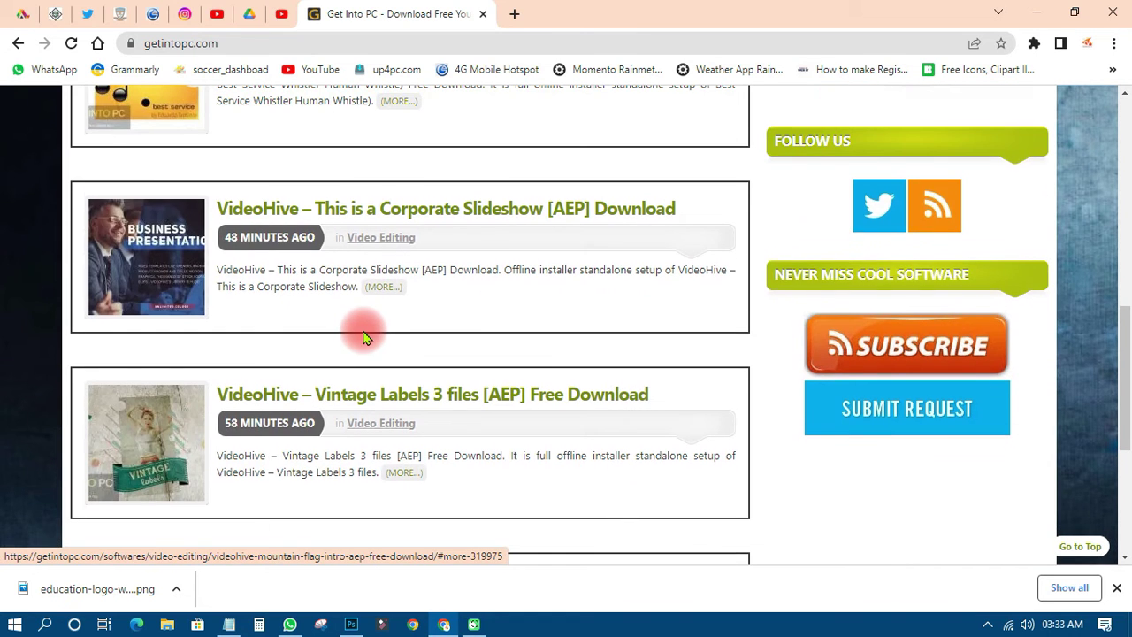
scroll(363, 336, up, 3)
scroll(363, 336, up, 5)
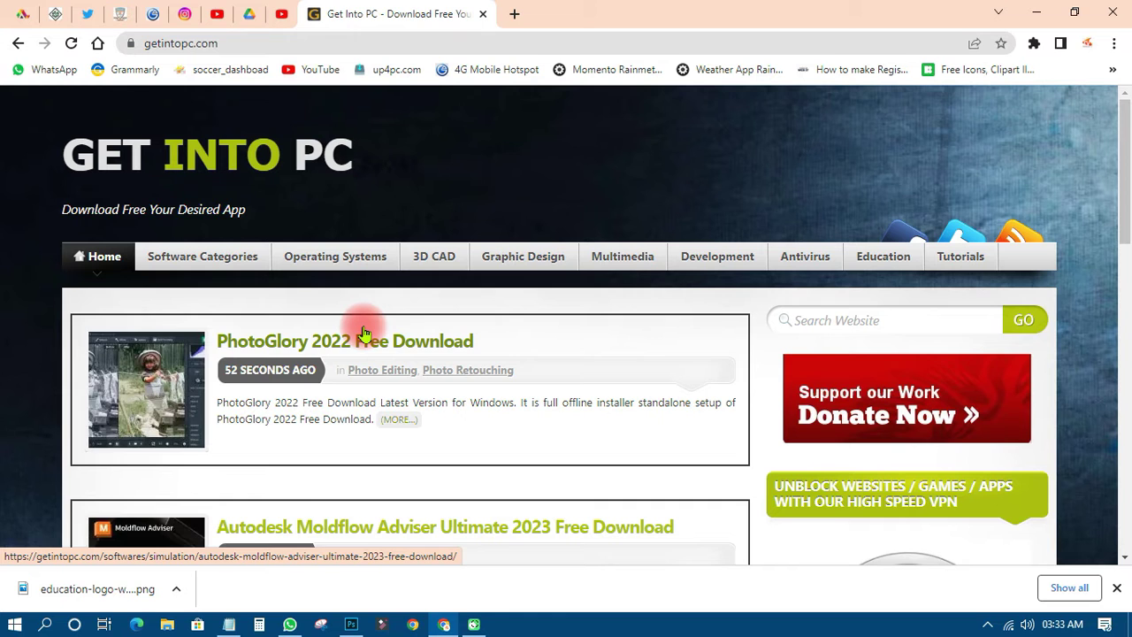
click(1035, 11)
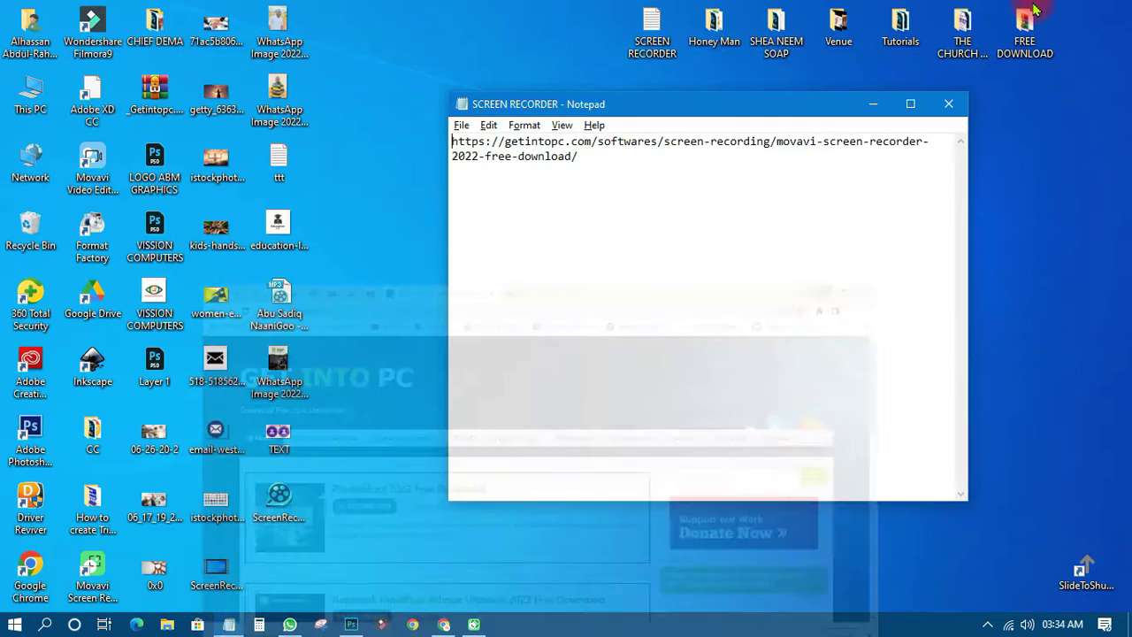
- Copy the getintopc.com download link from the Notepad note
drag(580, 156, 589, 180)
click(454, 145)
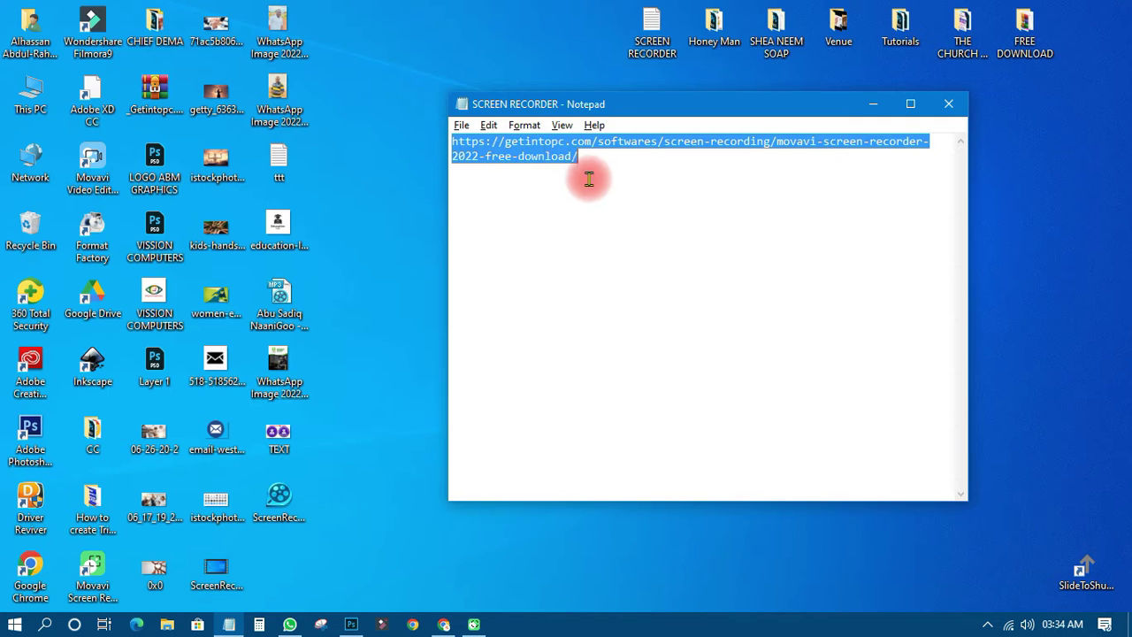
right_click(545, 157)
click(584, 205)
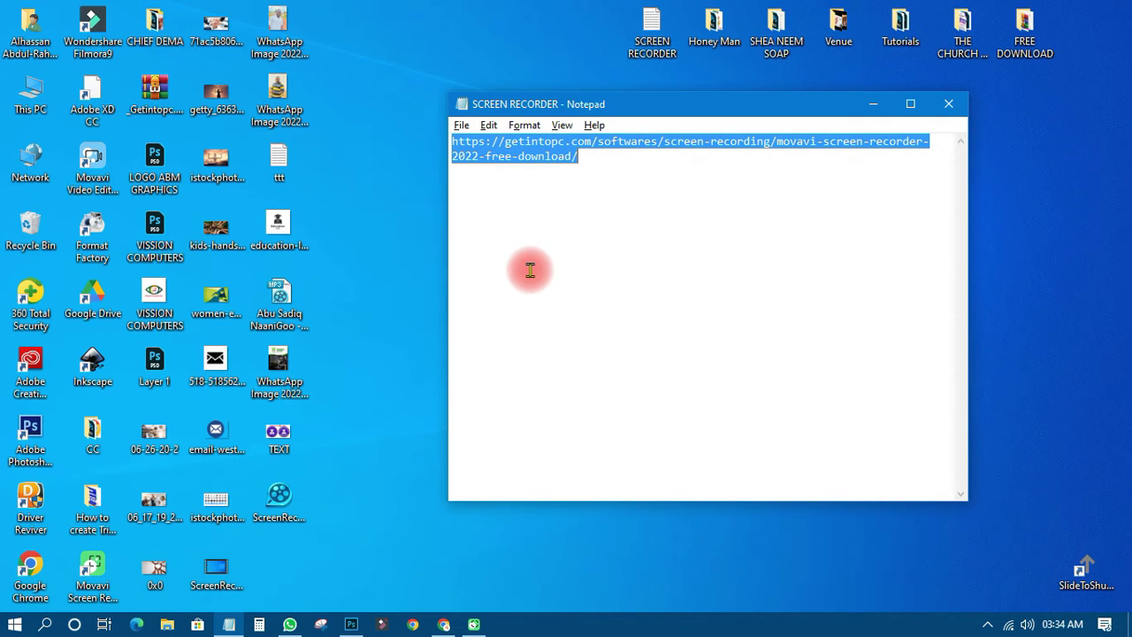
click(102, 574)
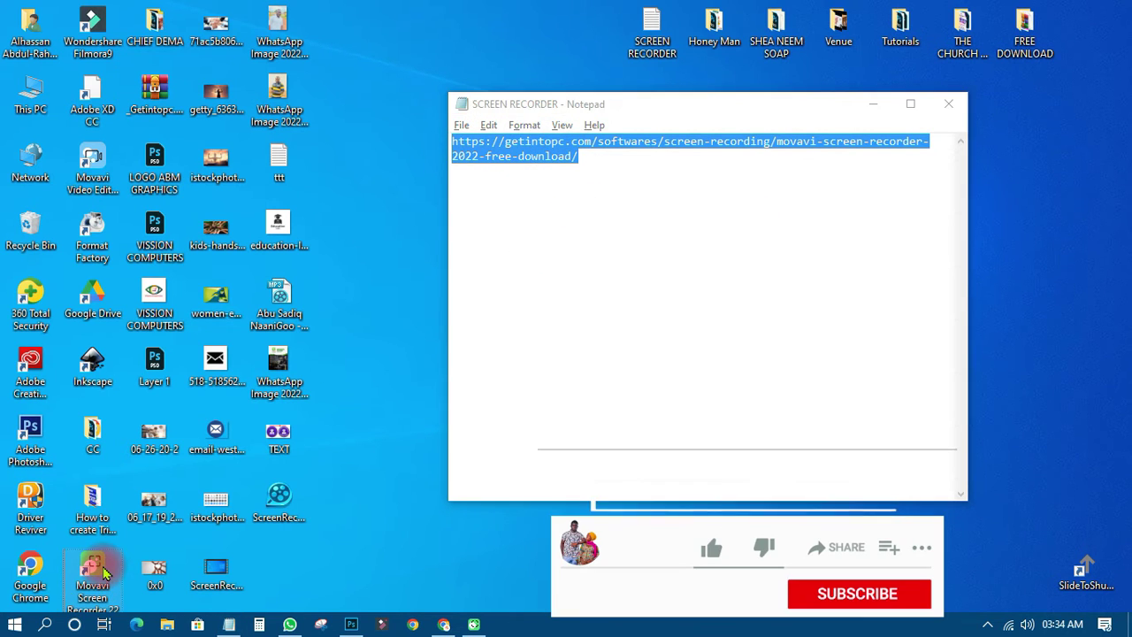
- Paste the copied link into a new Chrome tab and load the Movavi download page
click(445, 624)
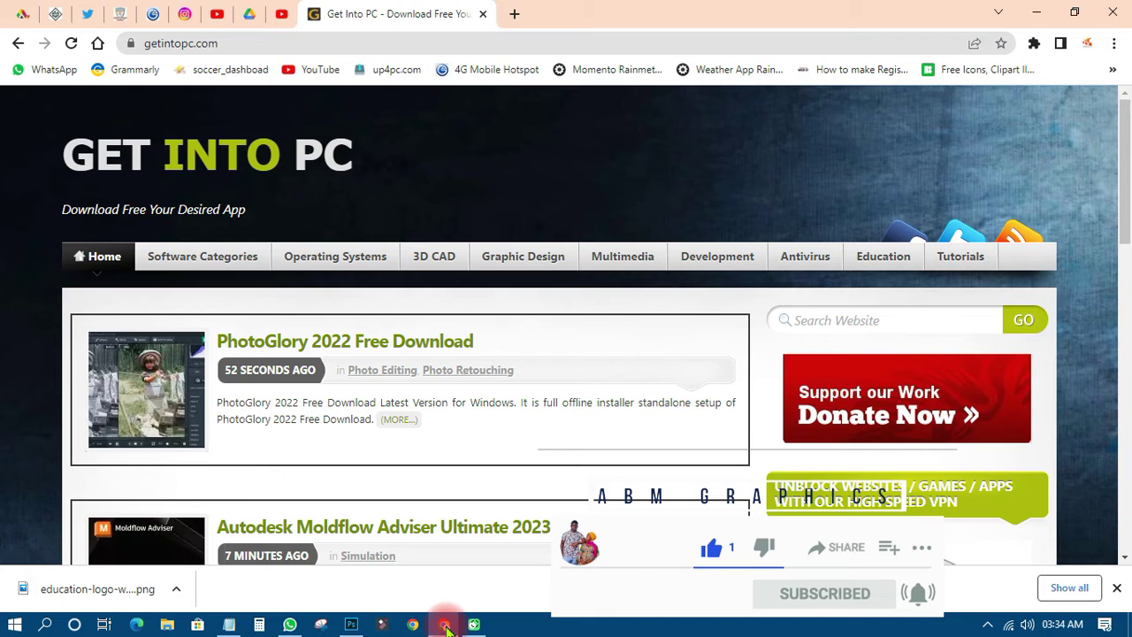
click(513, 11)
right_click(462, 53)
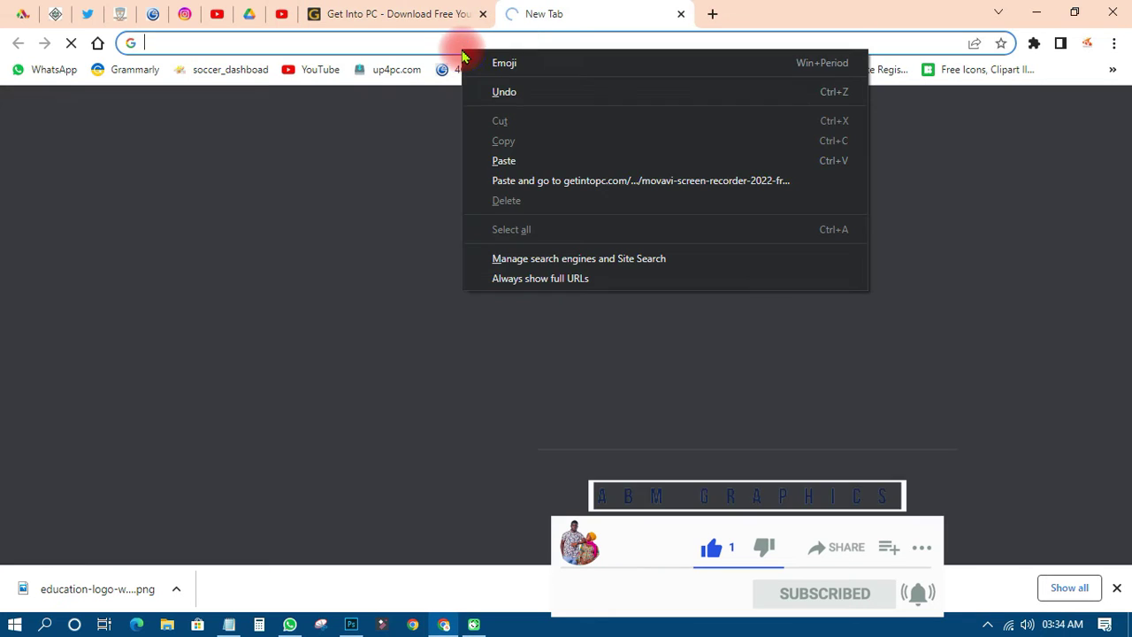
click(502, 181)
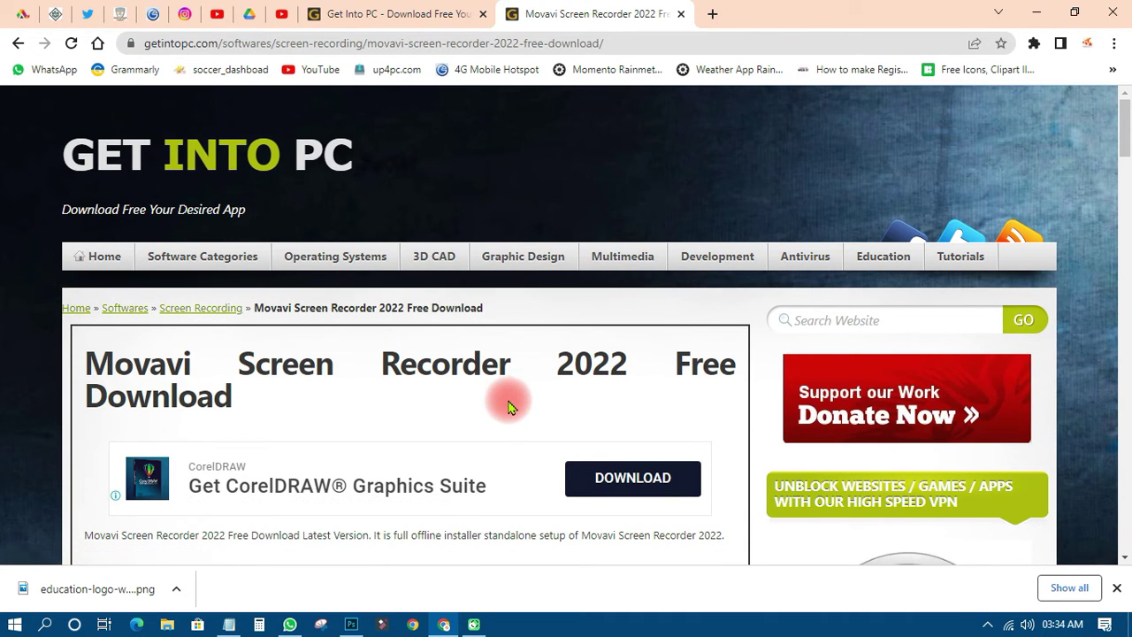
scroll(277, 383, down, 3)
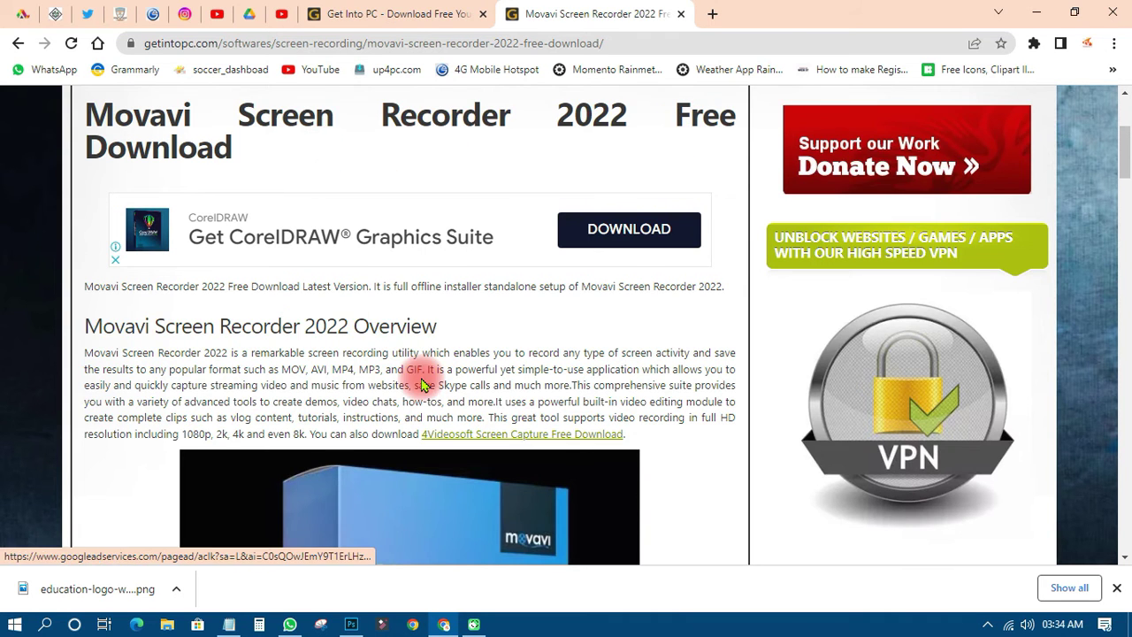
scroll(416, 379, down, 2)
scroll(420, 376, down, 1)
scroll(407, 374, up, 2)
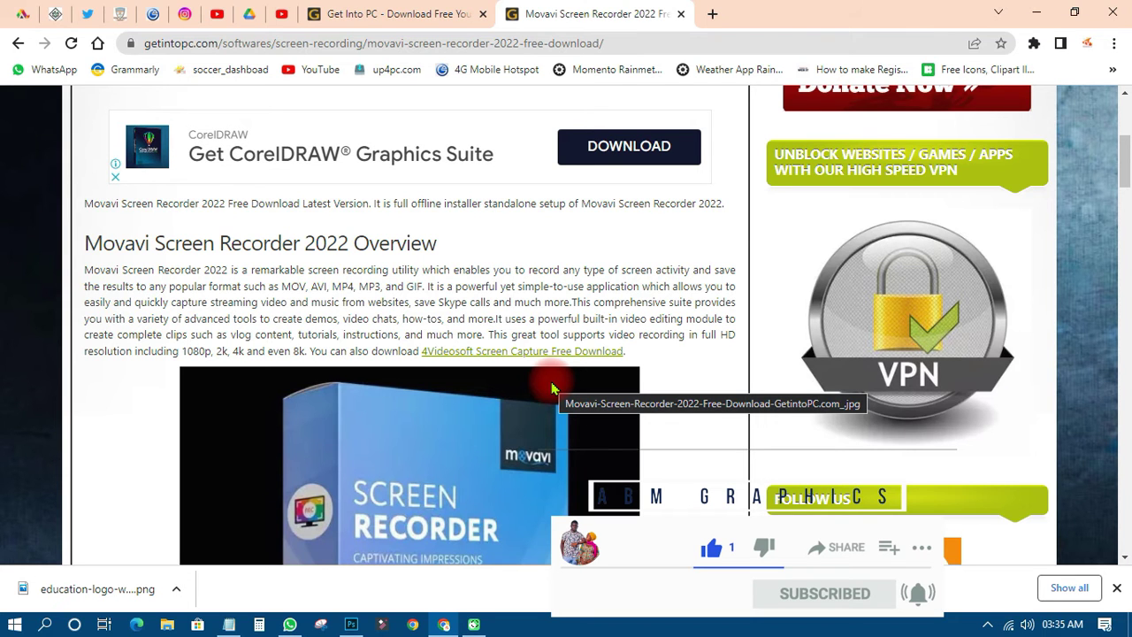
- Scroll through the technical details and highlight the latest release date line
scroll(550, 387, down, 5)
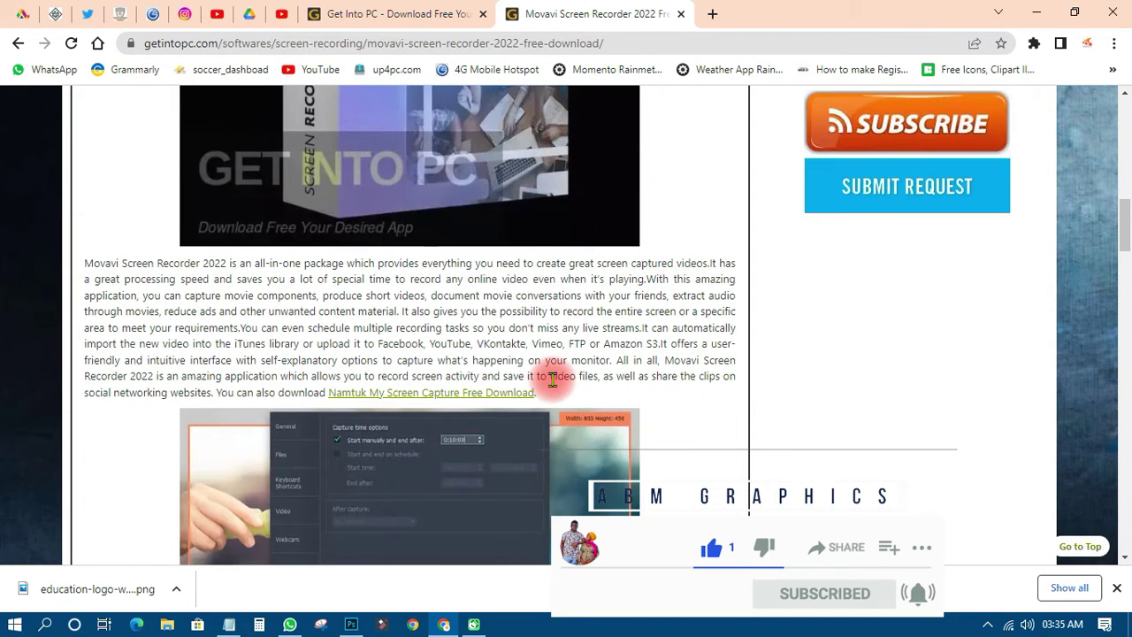
scroll(552, 386, down, 2)
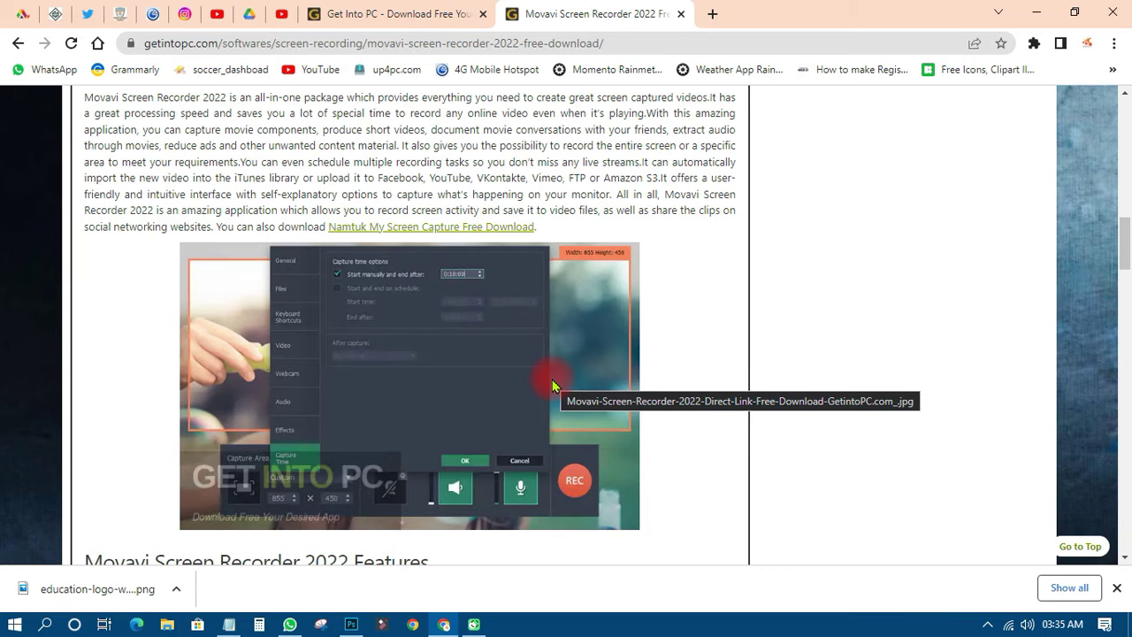
scroll(552, 386, down, 2)
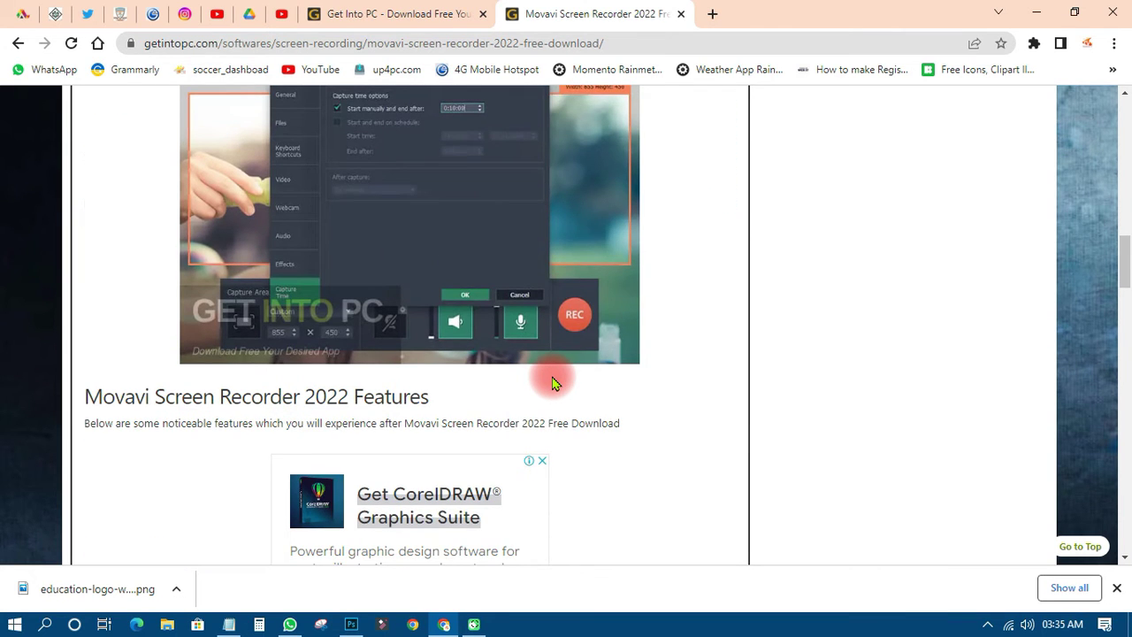
scroll(552, 382, down, 7)
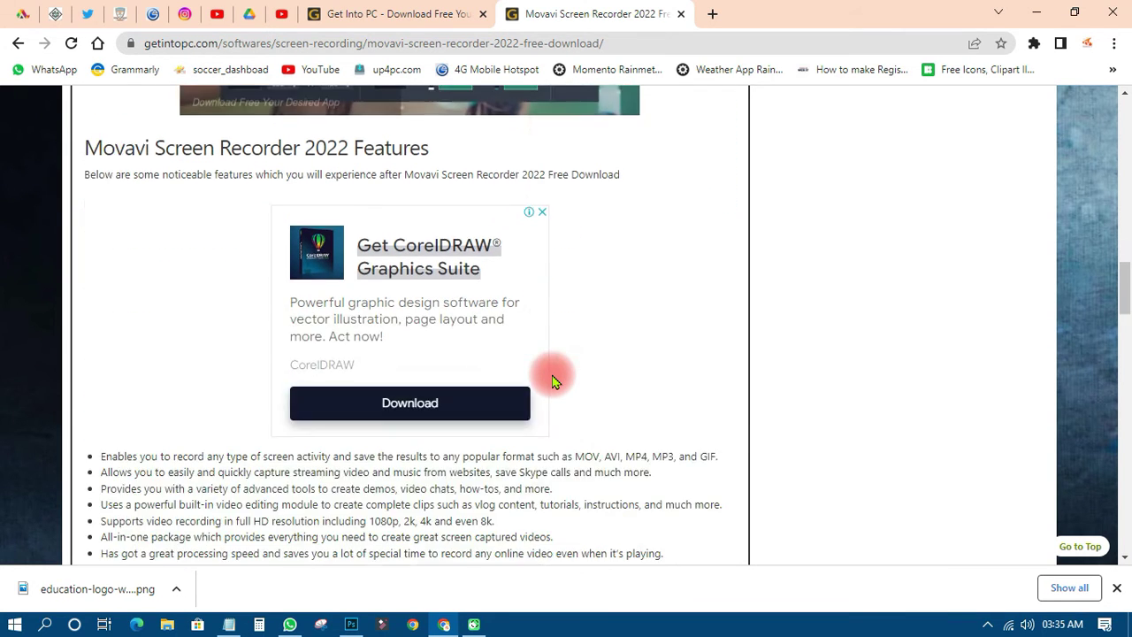
scroll(354, 336, down, 2)
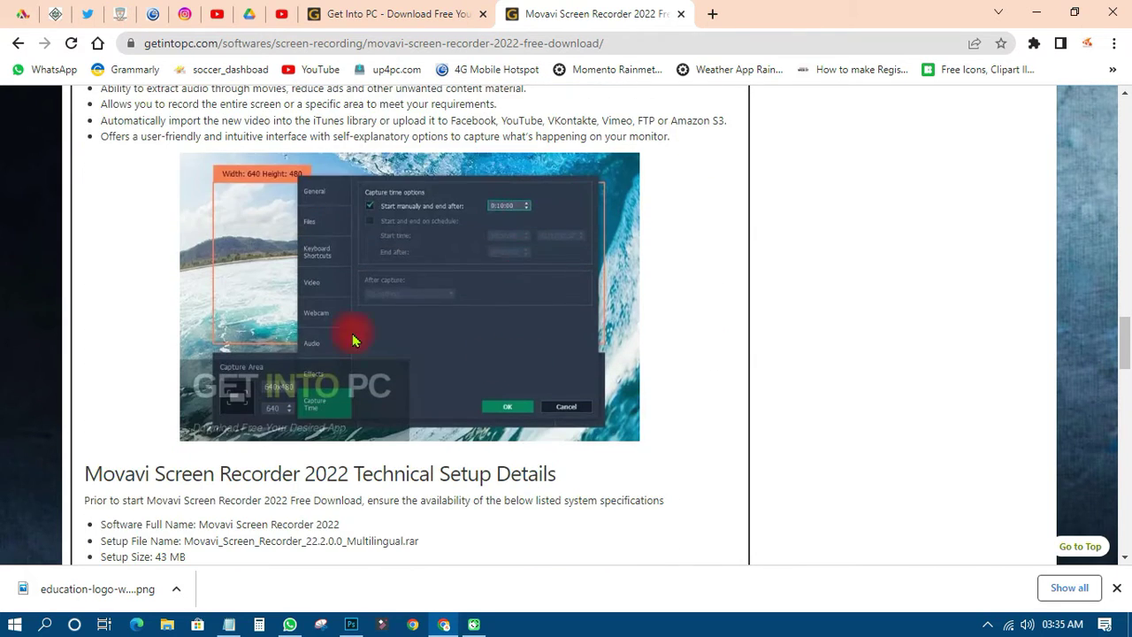
scroll(256, 340, down, 2)
scroll(399, 308, down, 2)
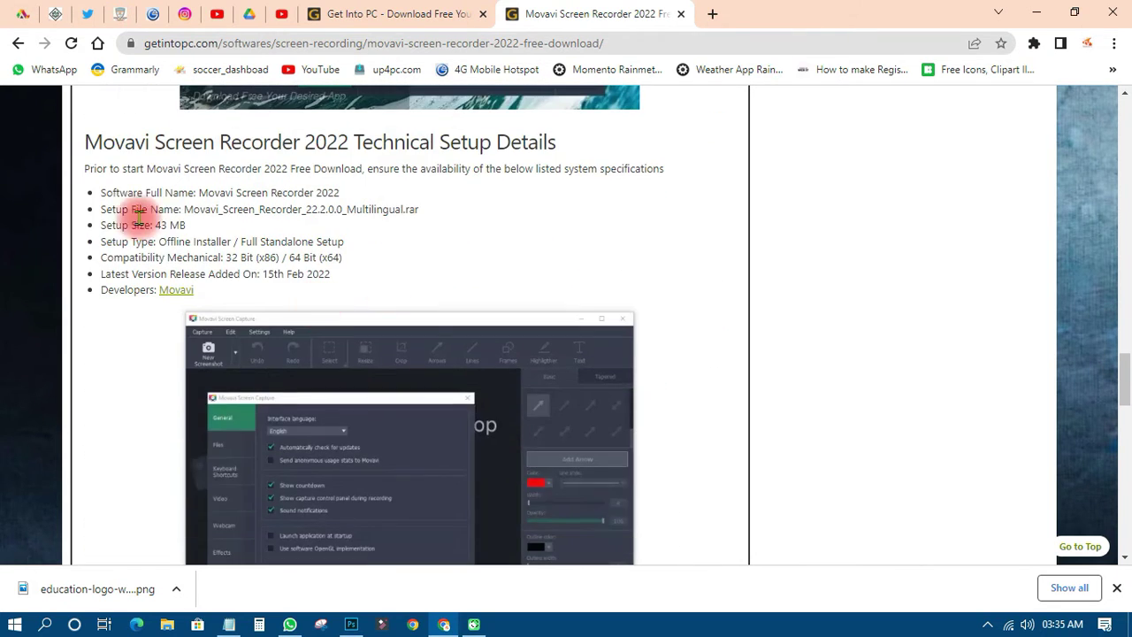
drag(186, 226, 99, 227)
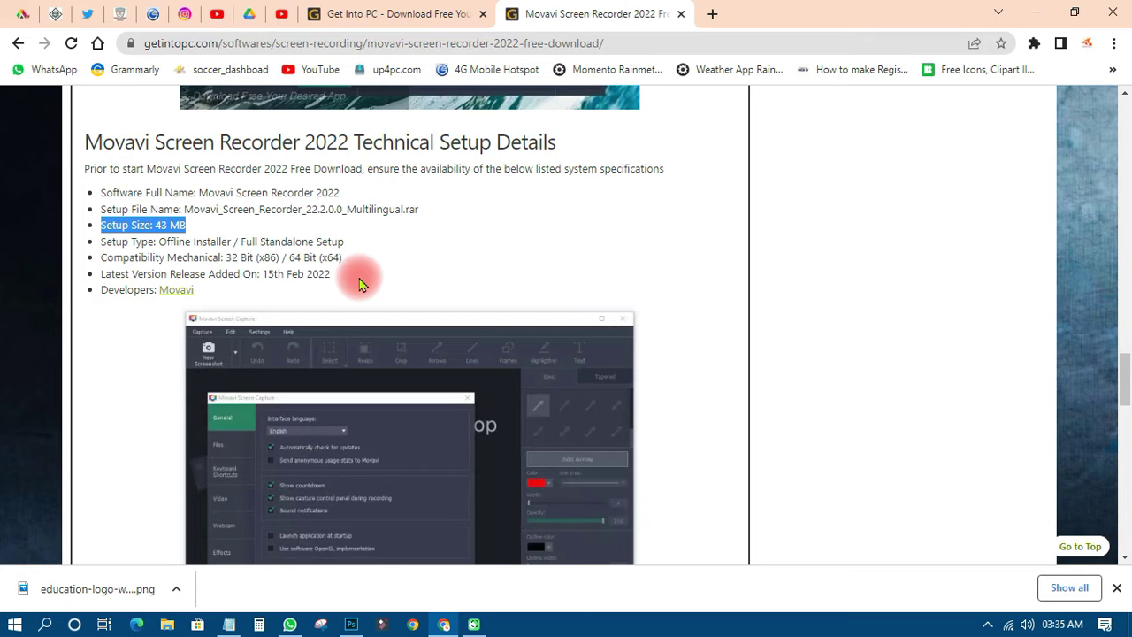
scroll(309, 292, up, 1)
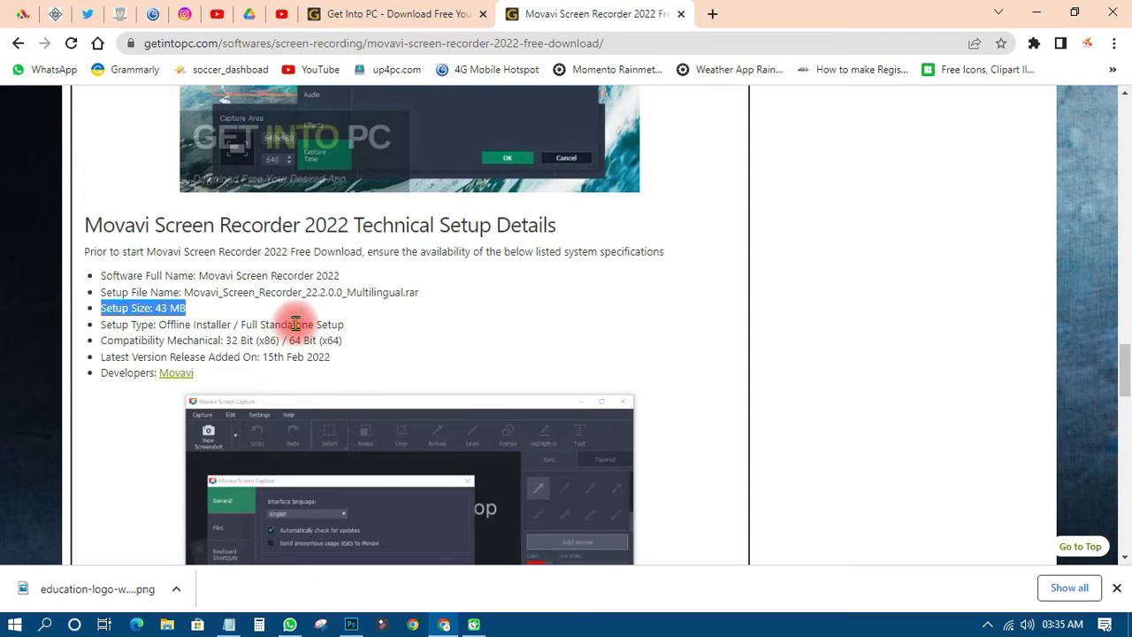
scroll(256, 301, down, 1)
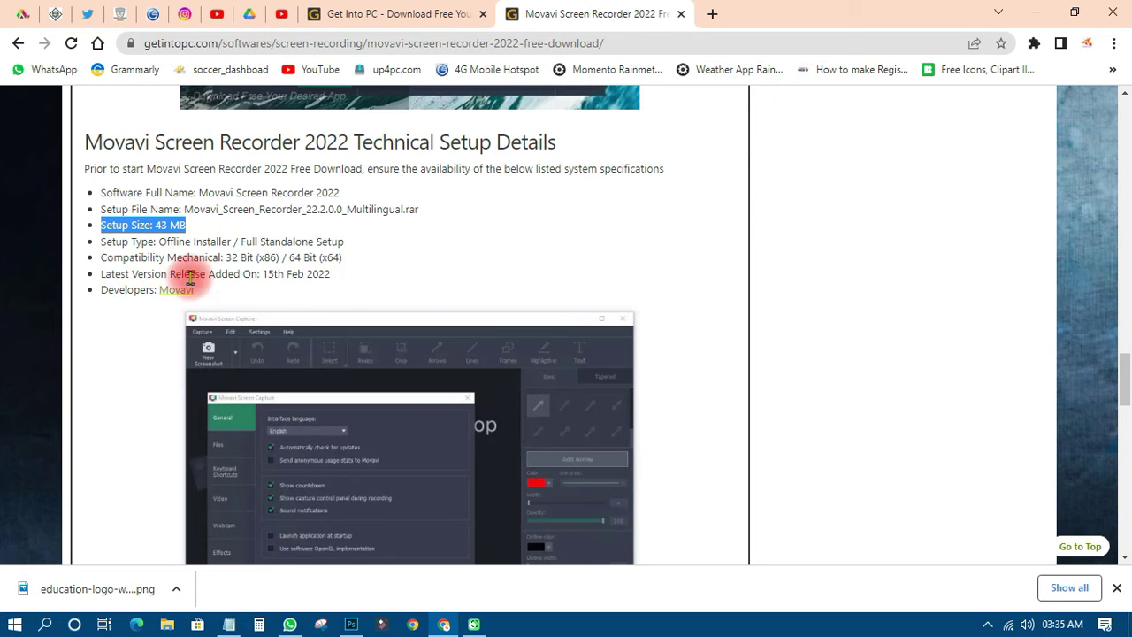
drag(160, 275, 354, 283)
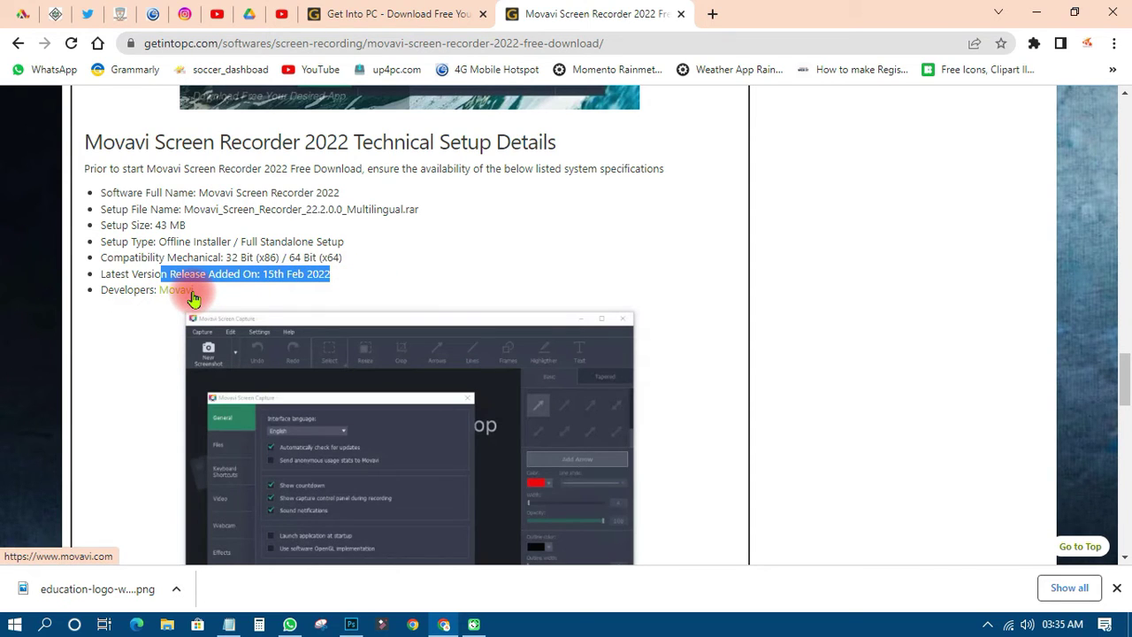
- Highlight the System Requirements: operating system, 512 MB RAM, hard disk and processor
scroll(416, 287, down, 6)
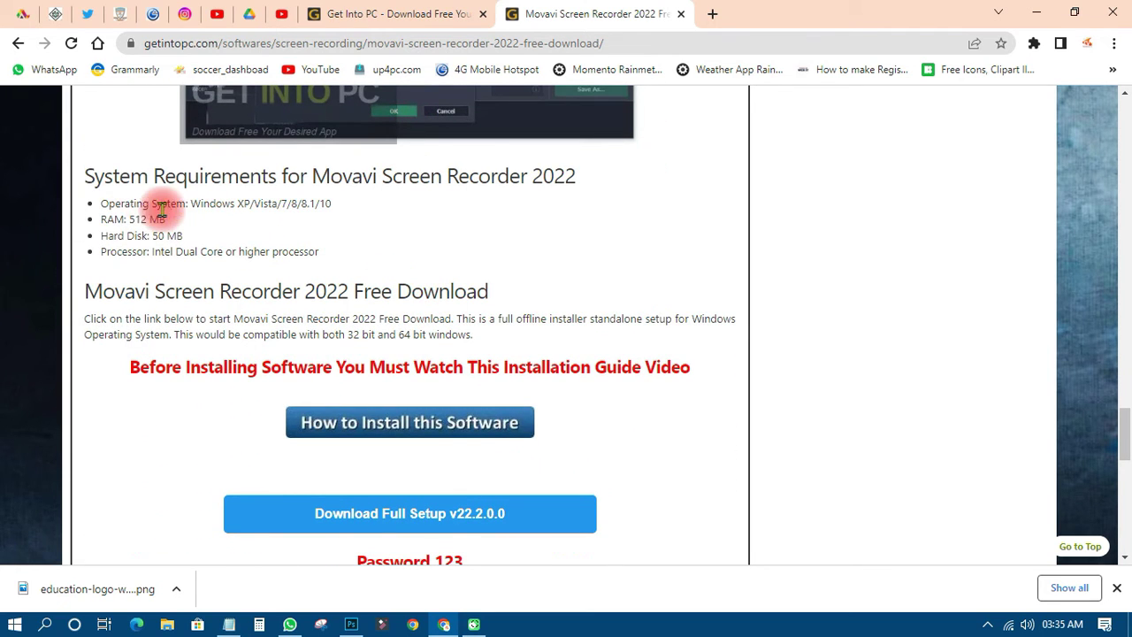
drag(99, 204, 280, 221)
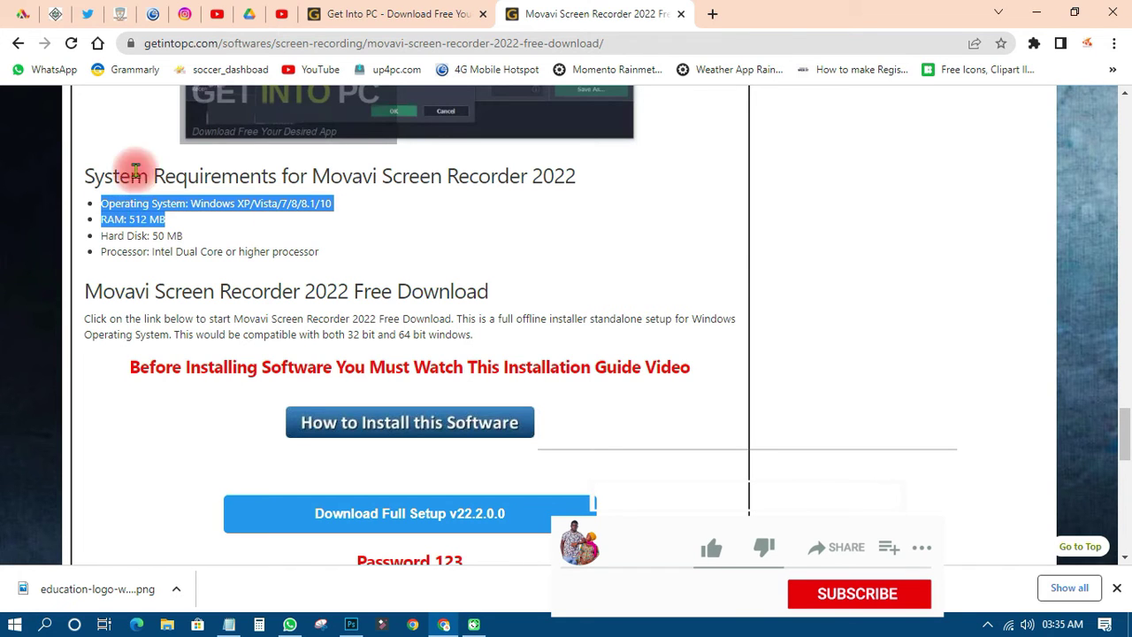
drag(222, 176, 566, 177)
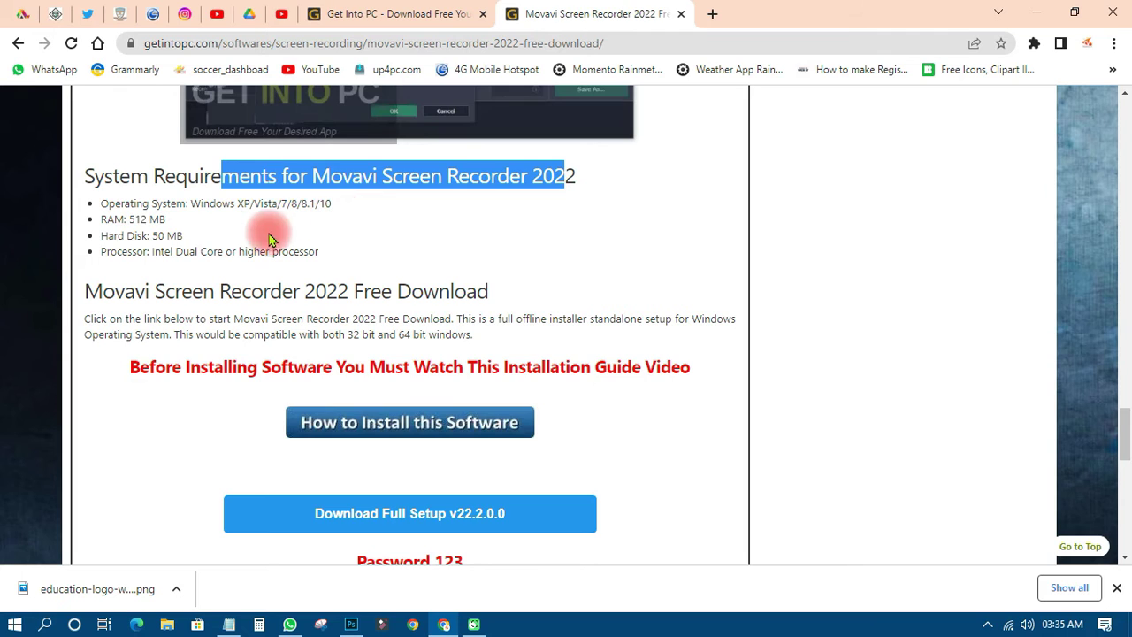
drag(129, 220, 205, 230)
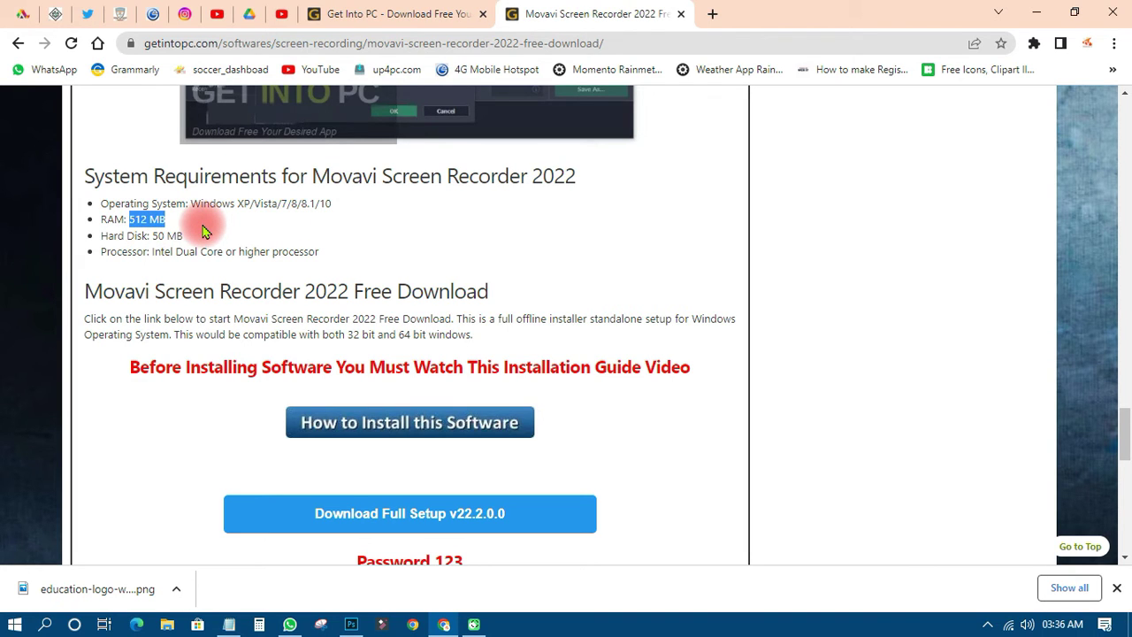
drag(118, 235, 197, 252)
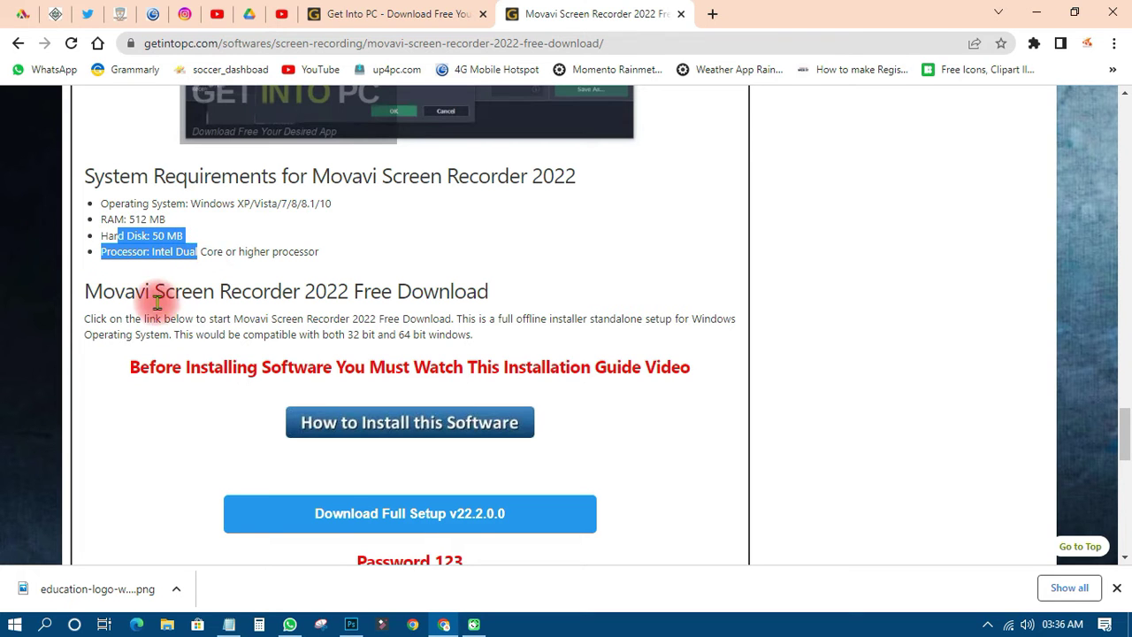
- Request the Download Full Setup v22.2.0.0 file
scroll(144, 194, down, 3)
scroll(159, 253, up, 2)
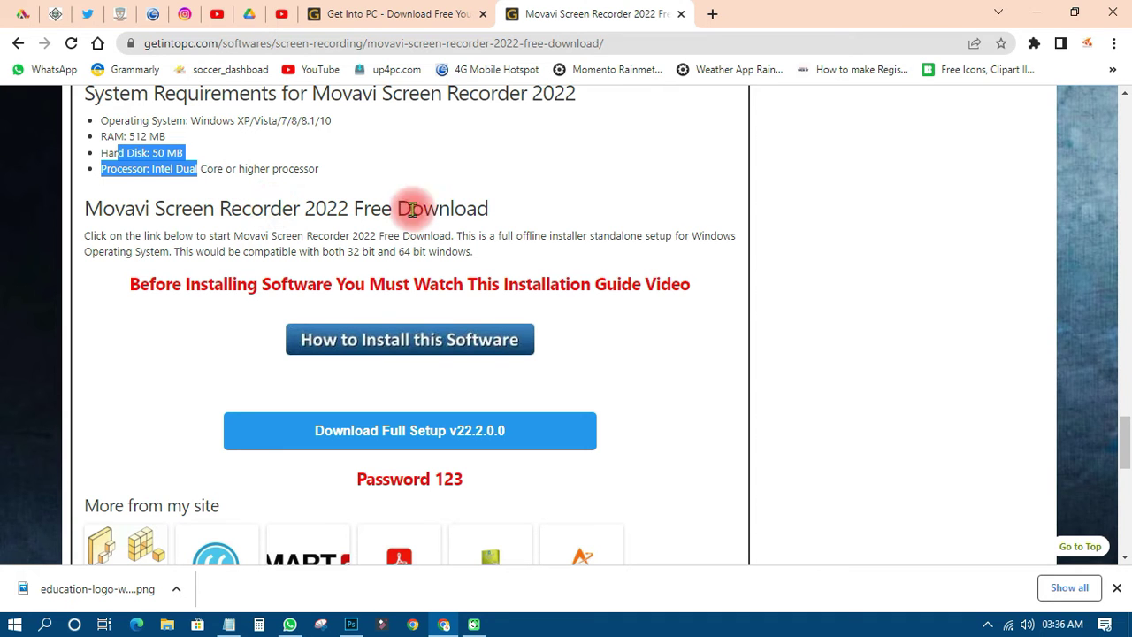
scroll(585, 232, down, 2)
scroll(585, 232, up, 10)
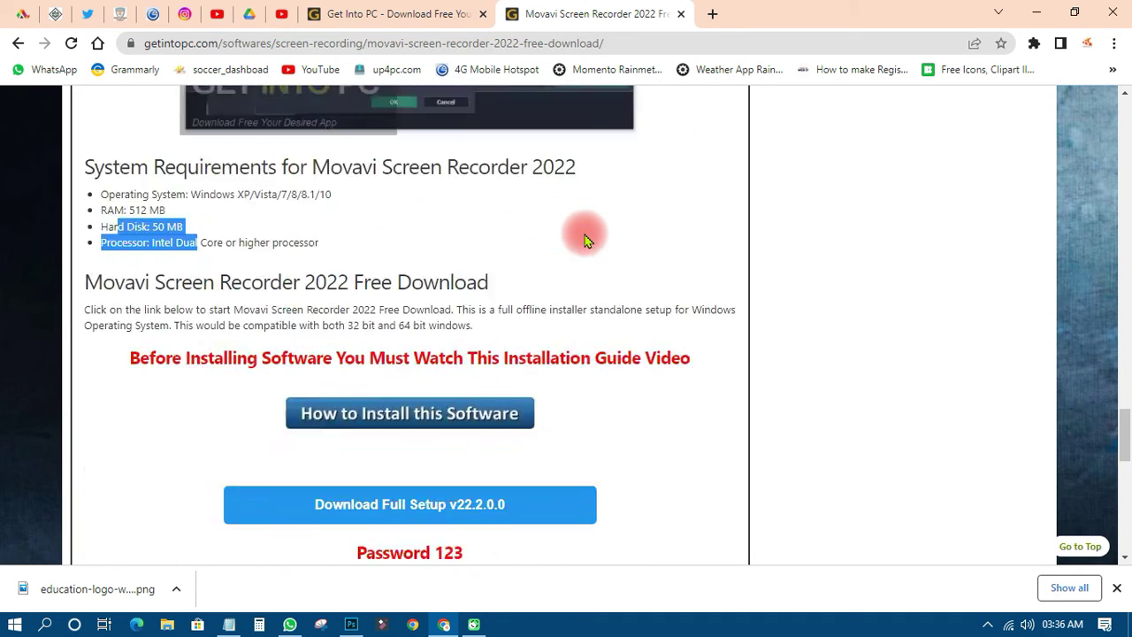
scroll(390, 305, down, 8)
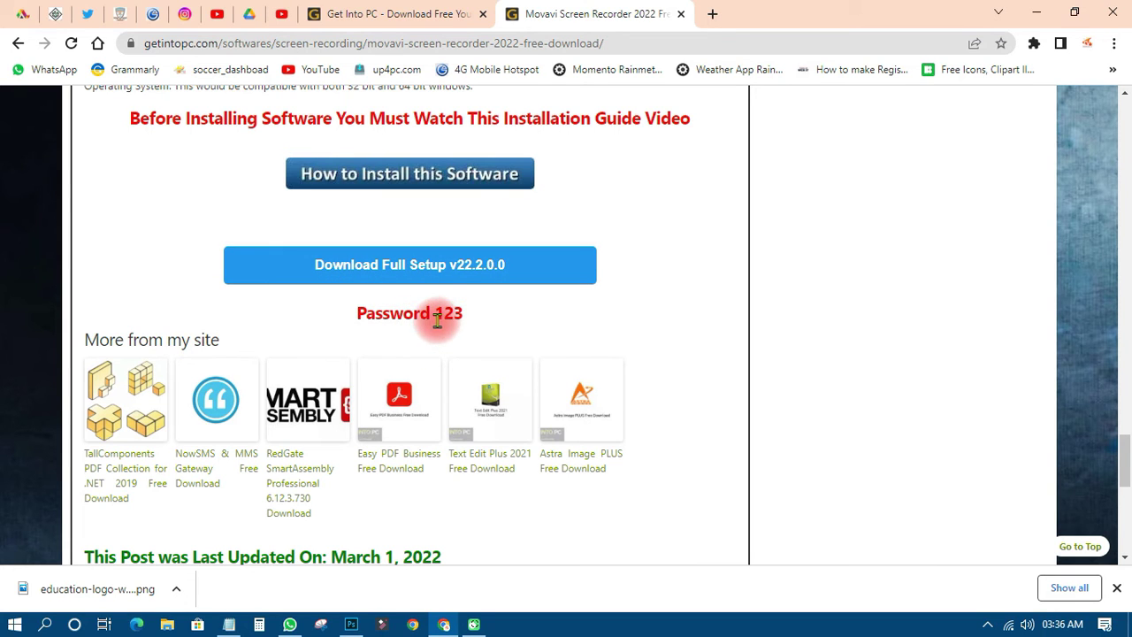
click(435, 275)
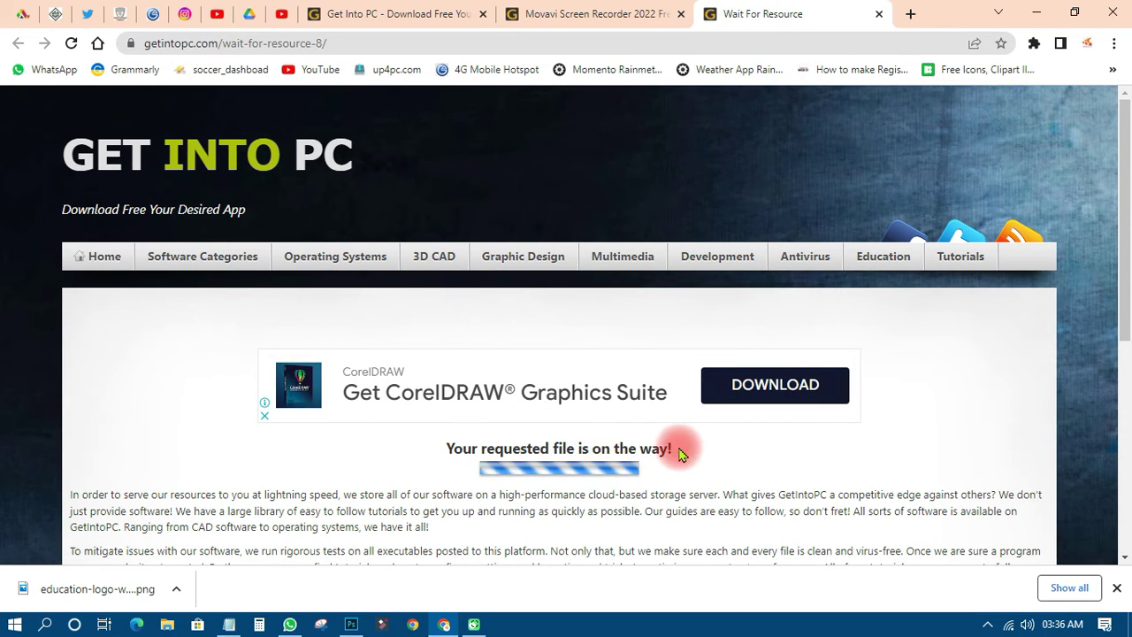
- Save the Movavi .rar archive to the Desktop, cancel the download, and close Notepad
scroll(695, 447, down, 1)
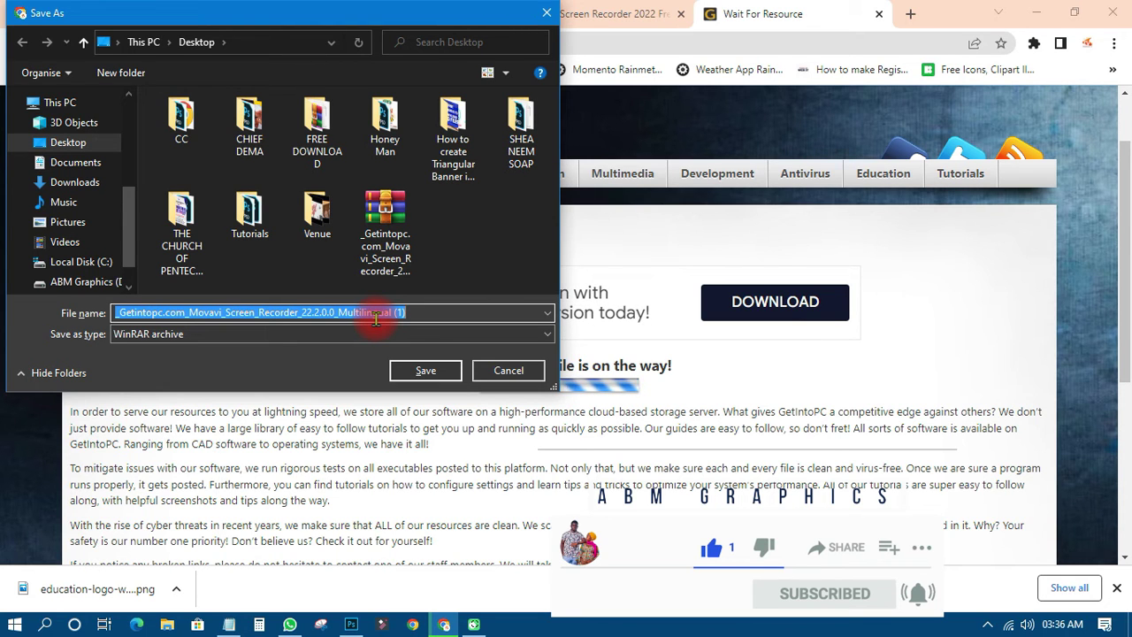
click(422, 371)
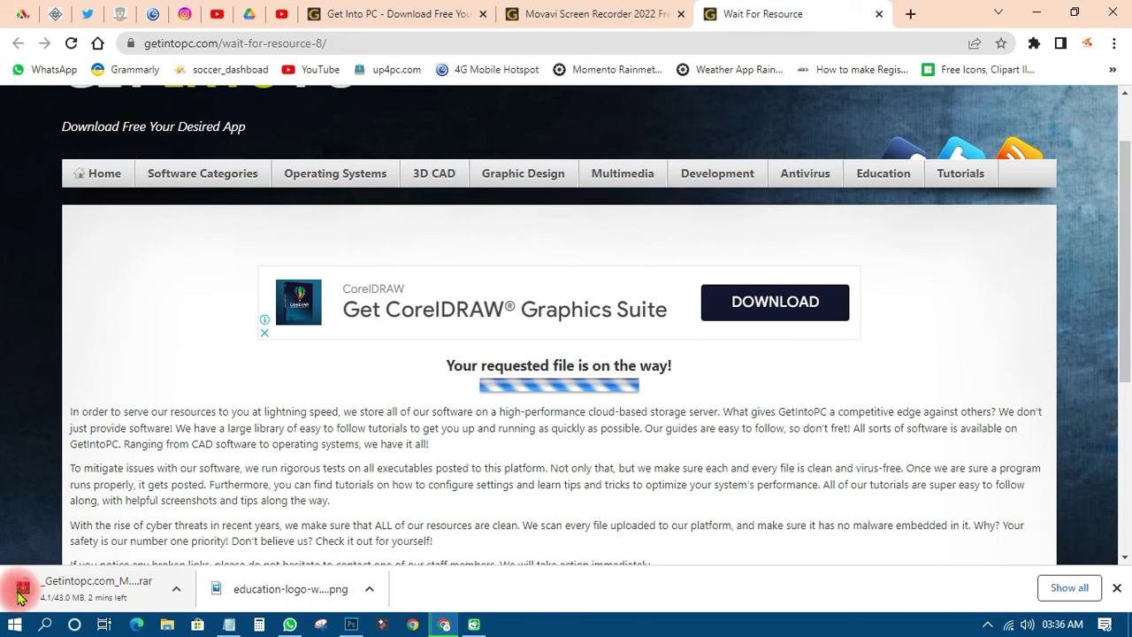
click(176, 590)
click(208, 562)
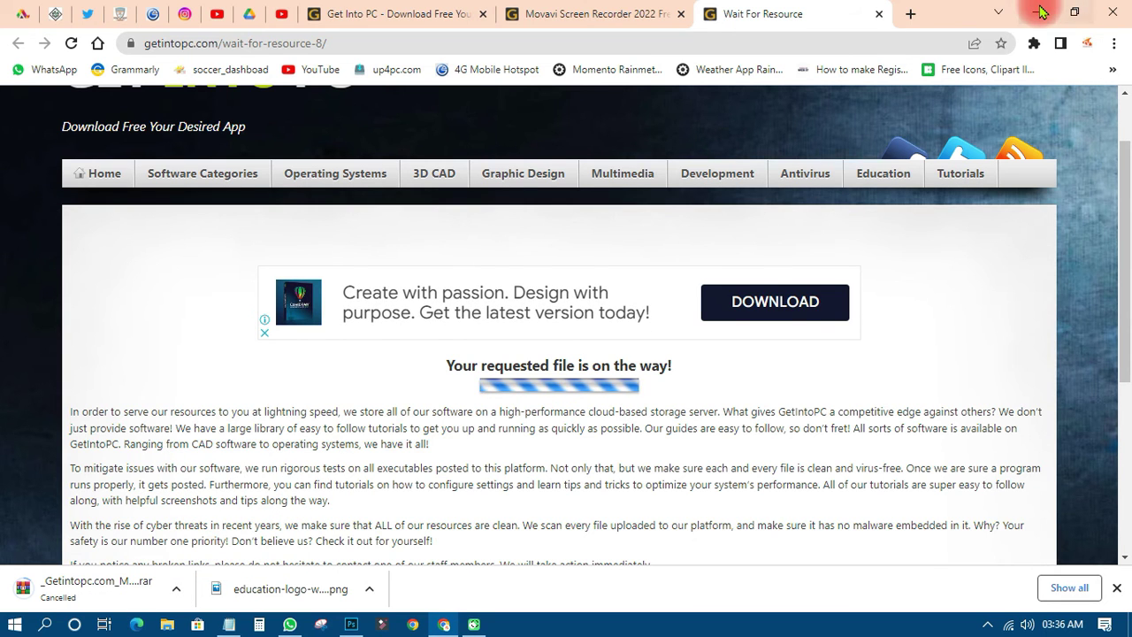
click(1041, 12)
click(943, 102)
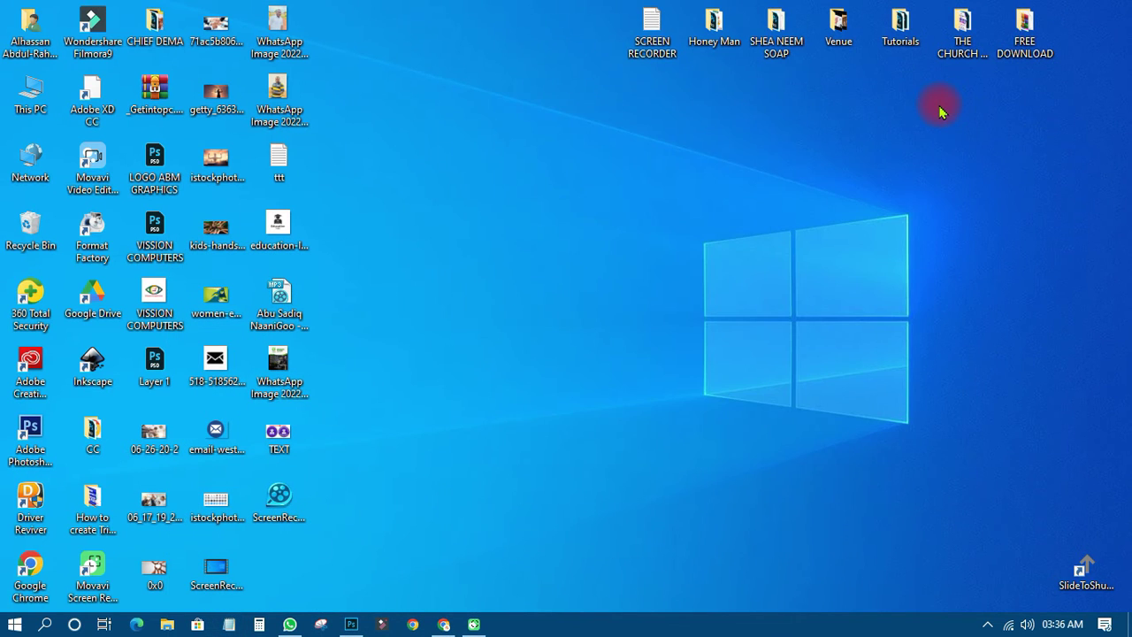
- Extract the _Getintopc archive into its own folder using the archive password, then open that folder
drag(154, 91, 535, 234)
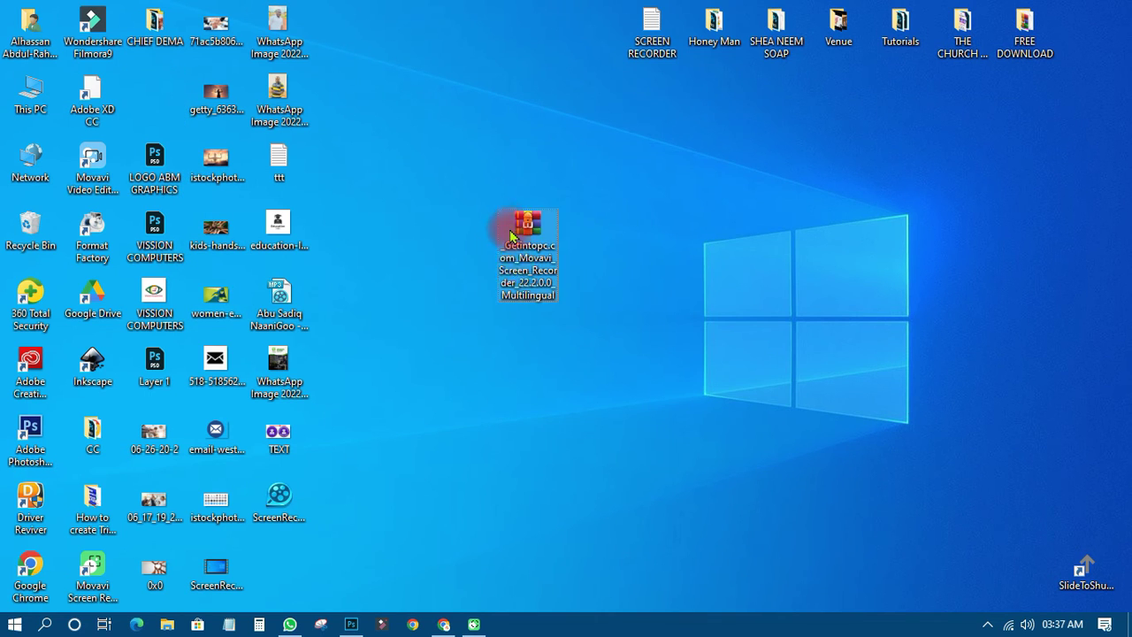
right_click(525, 226)
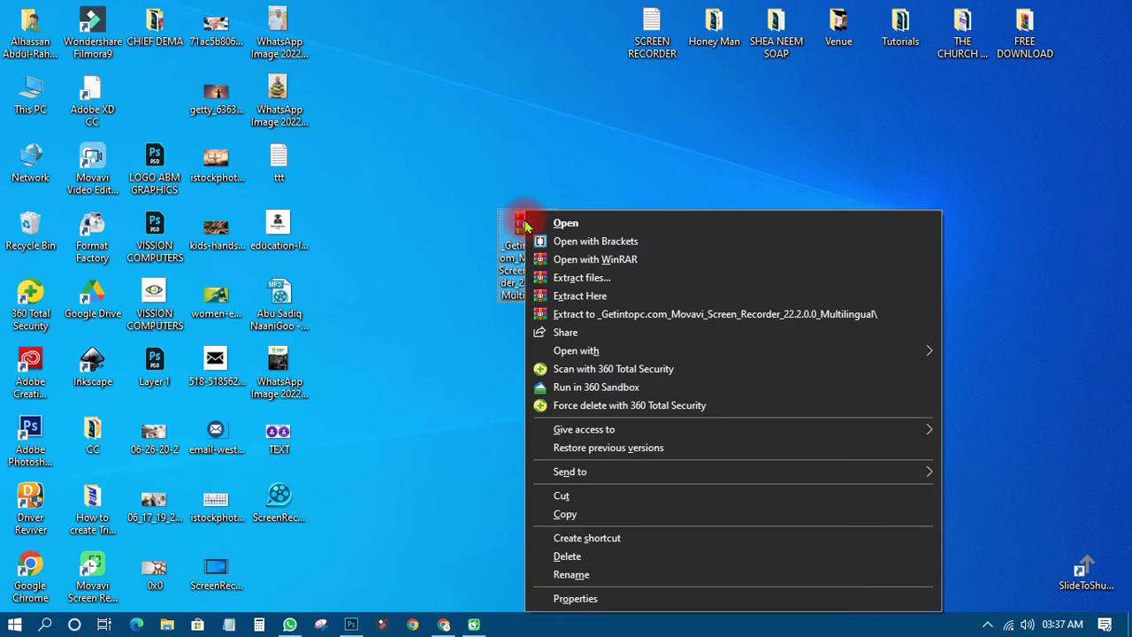
click(584, 315)
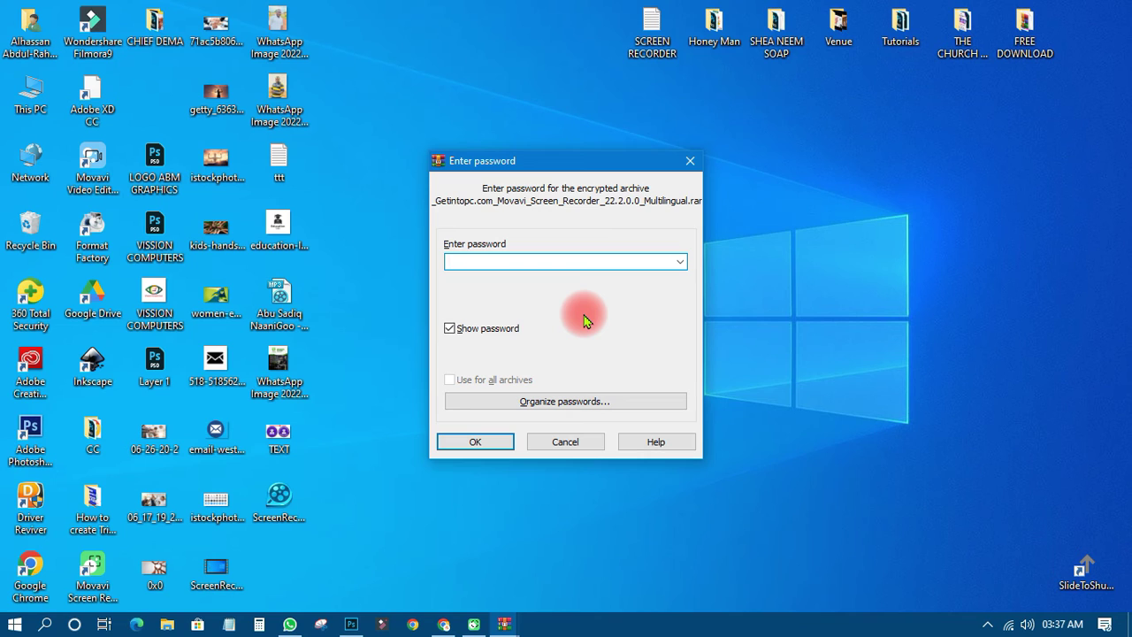
text(123)
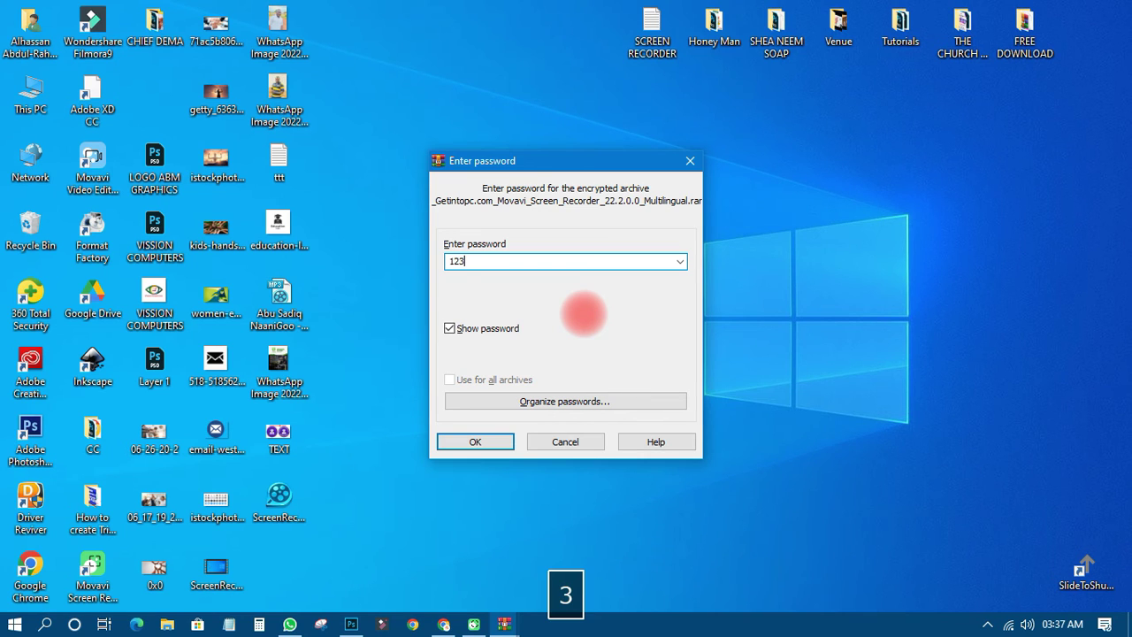
click(493, 442)
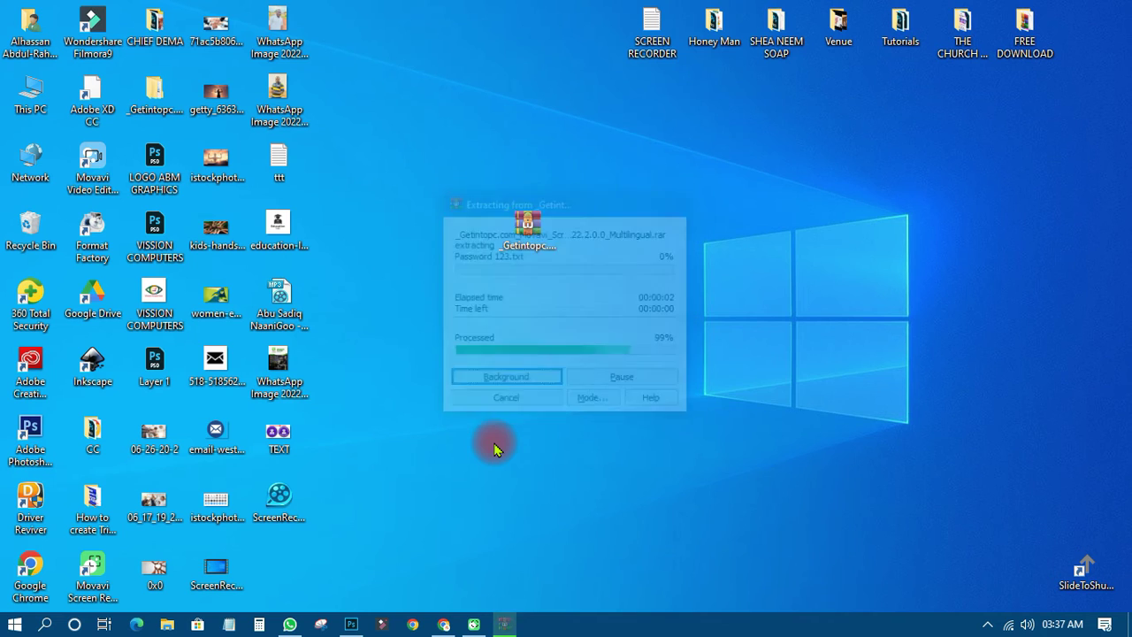
drag(156, 92, 601, 240)
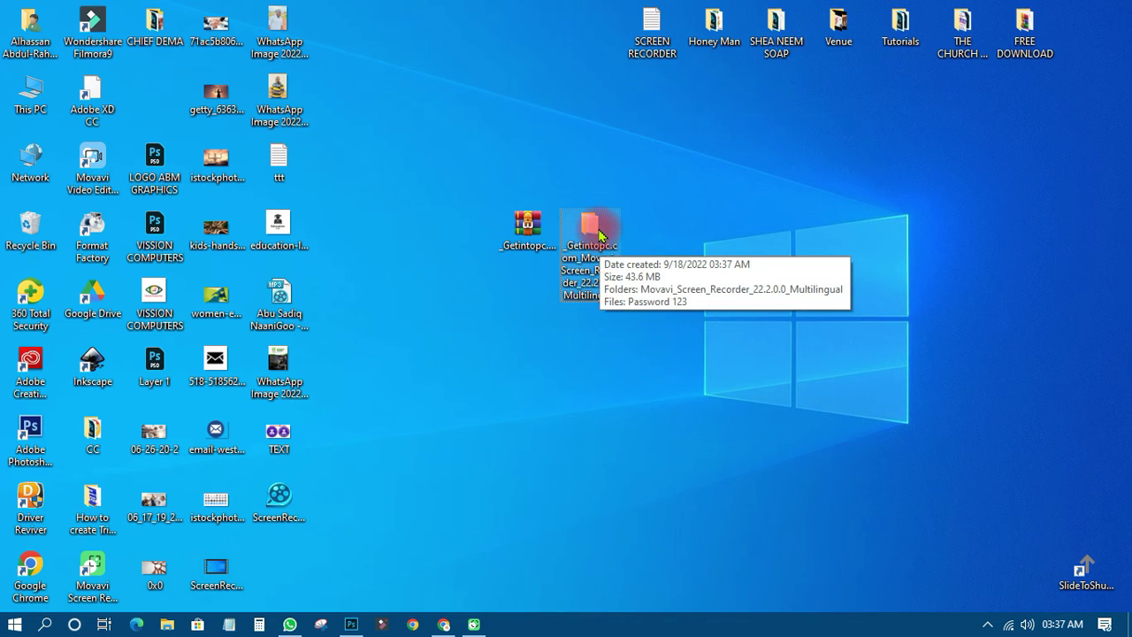
double_click(599, 233)
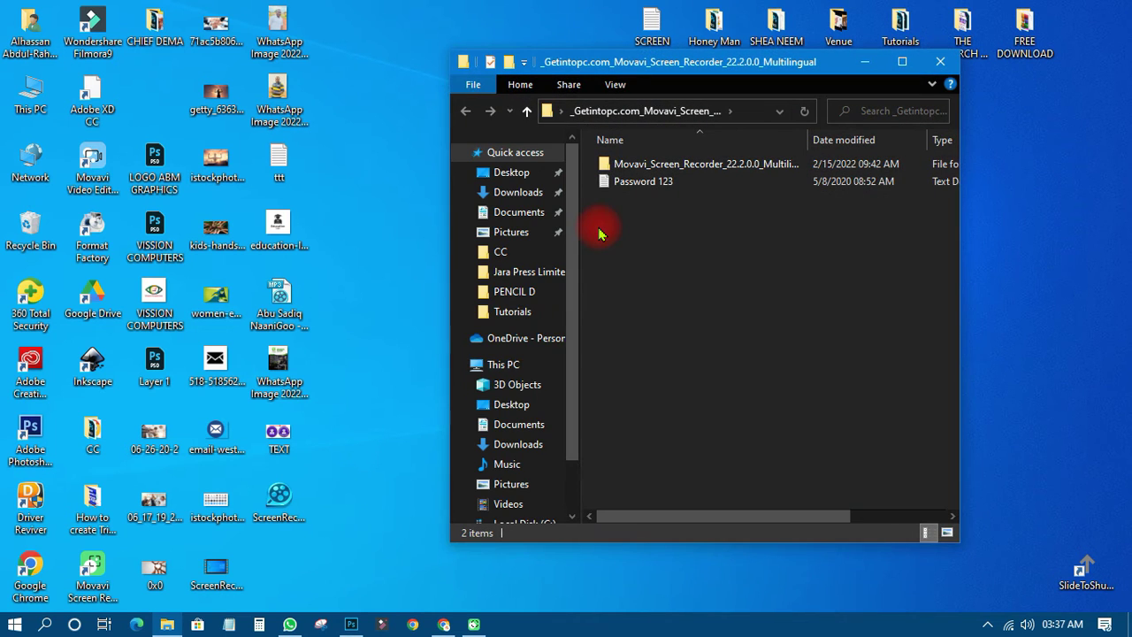
- Read the password note, then read the Readme inside Movavi_Screen_Recorder_22.2.0.0_Multilingual, closing both
double_click(655, 181)
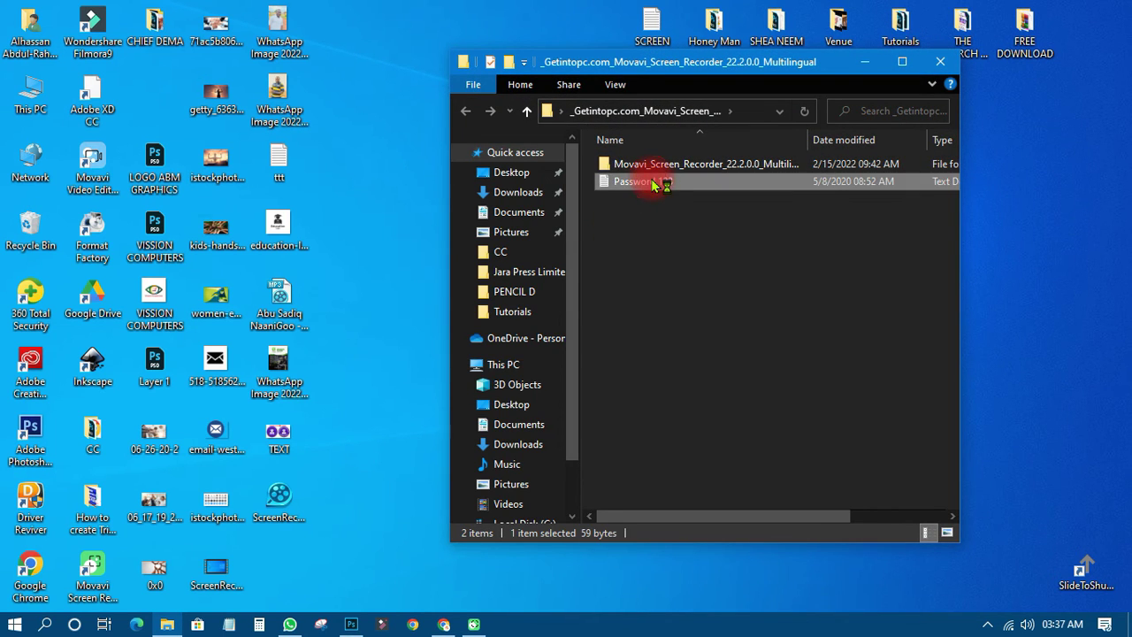
drag(620, 110, 607, 268)
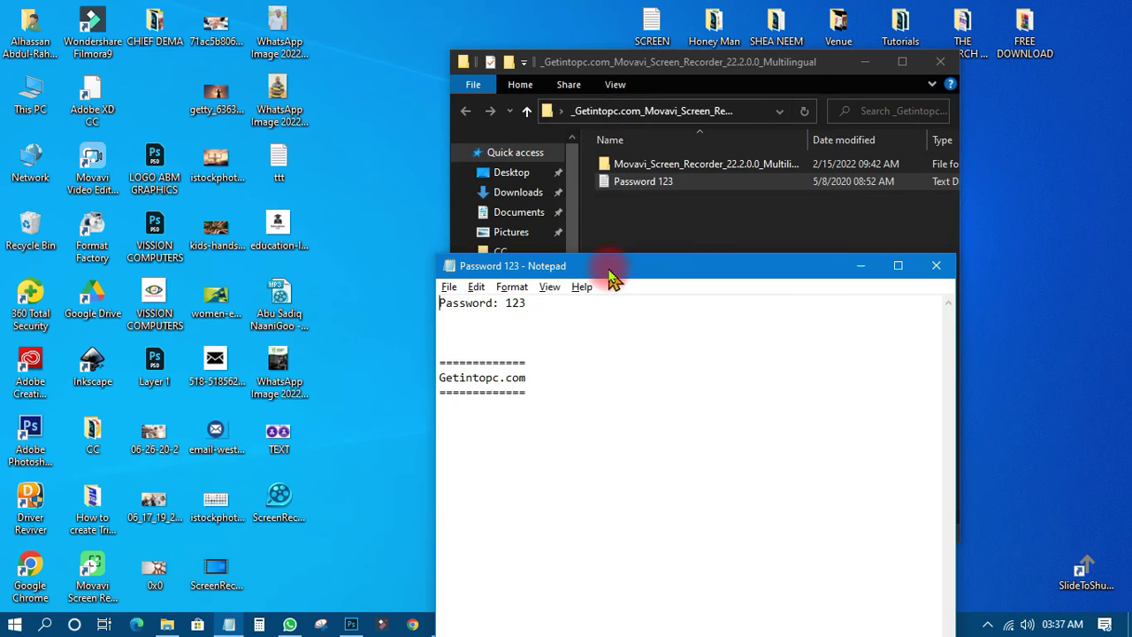
click(929, 262)
double_click(718, 164)
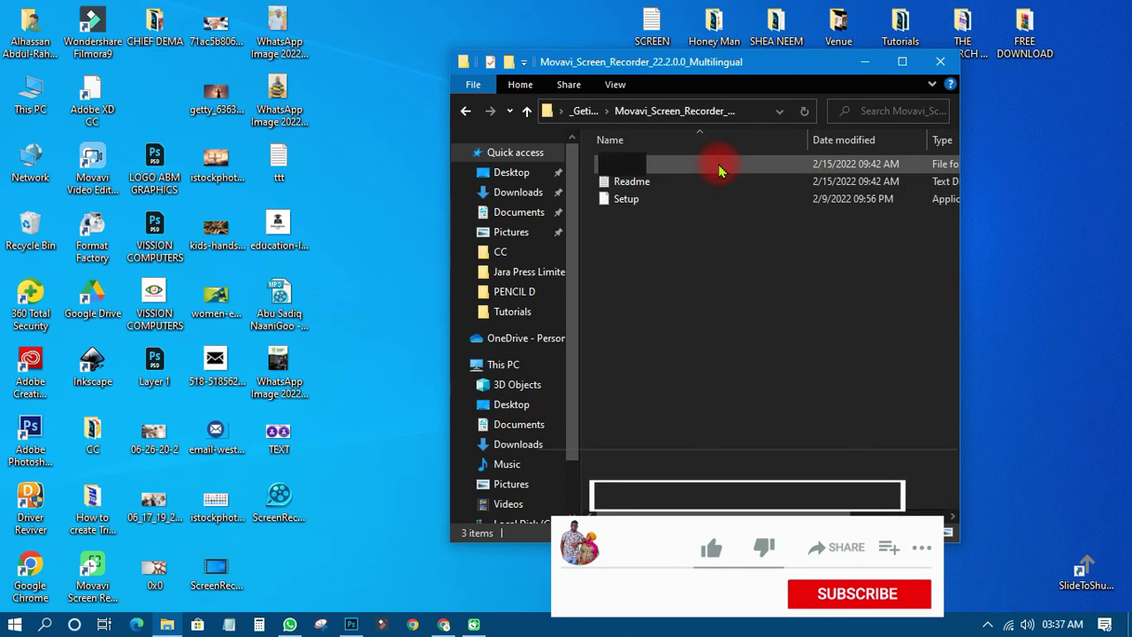
double_click(672, 184)
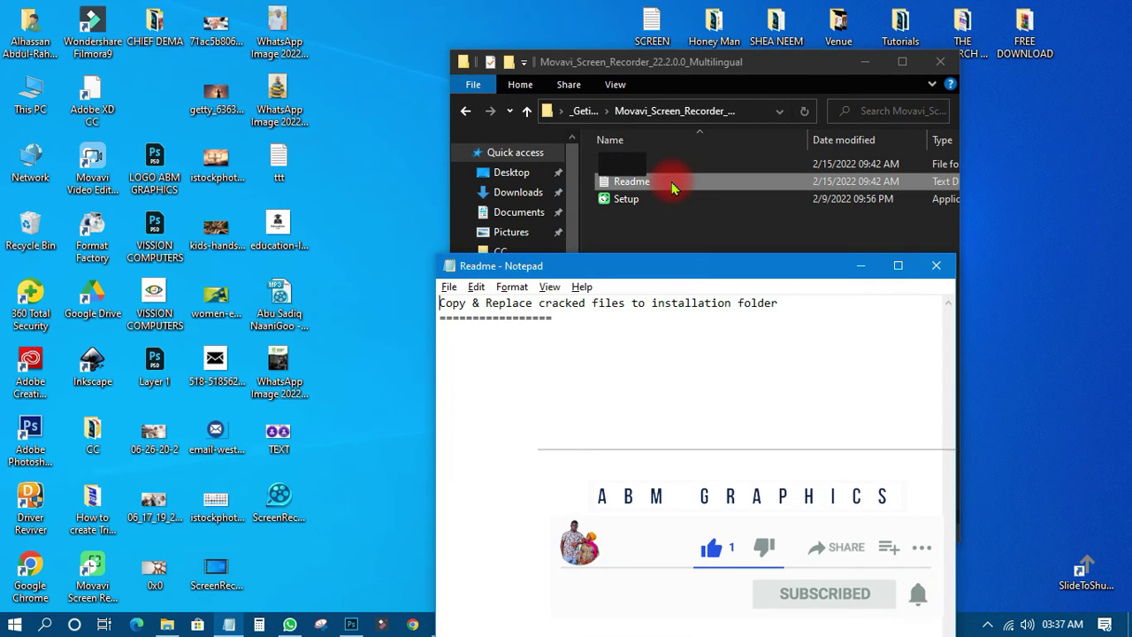
drag(684, 267, 676, 106)
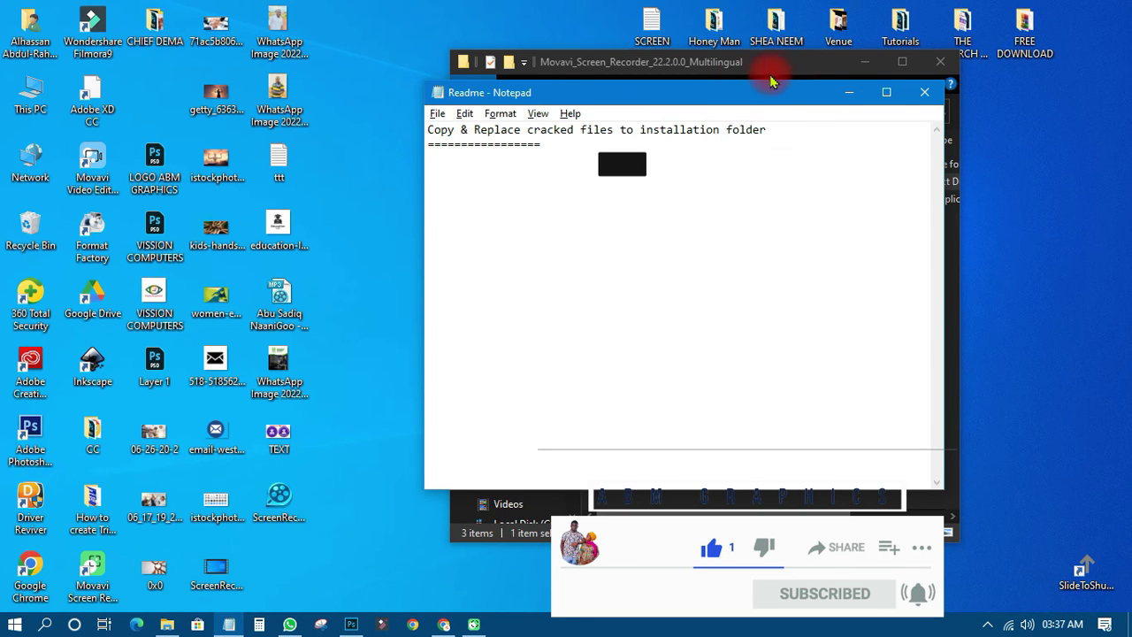
click(925, 92)
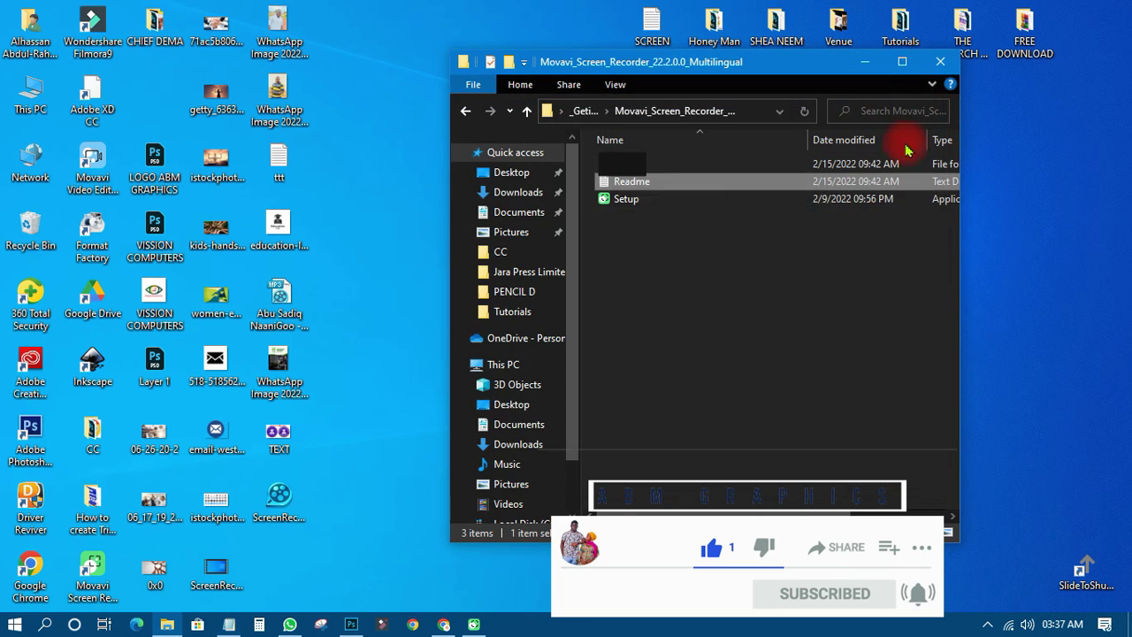
- Check the Setup installer's options, then open the Crack subfolder
click(631, 203)
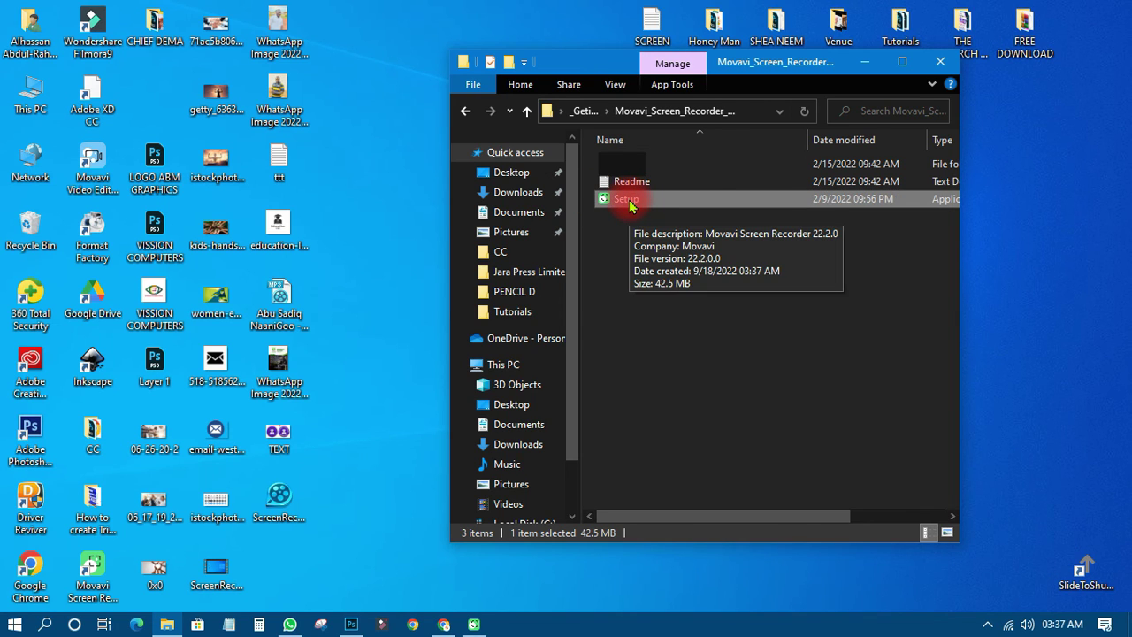
double_click(629, 202)
right_click(629, 203)
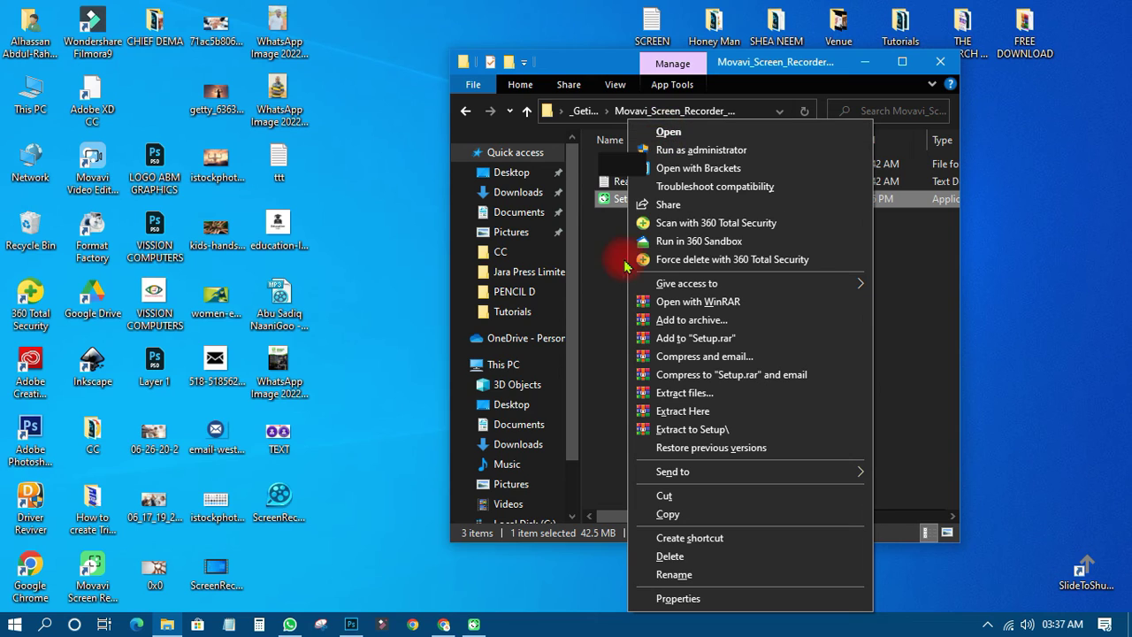
click(617, 164)
double_click(616, 164)
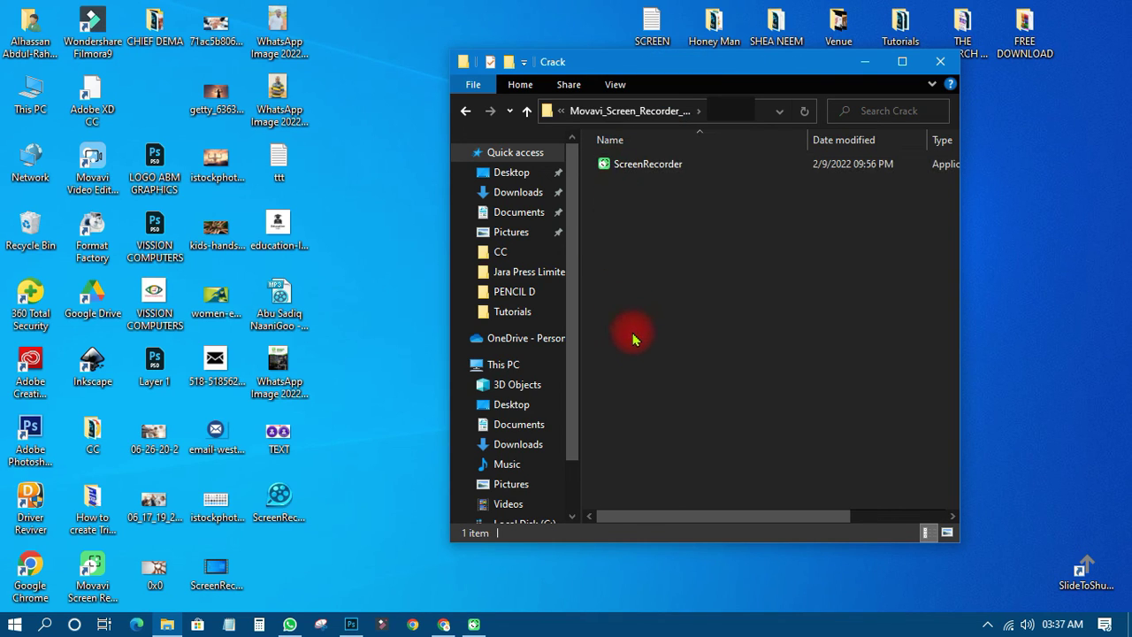
- Copy the ScreenRecorder file from the Crack folder
click(632, 168)
right_click(632, 168)
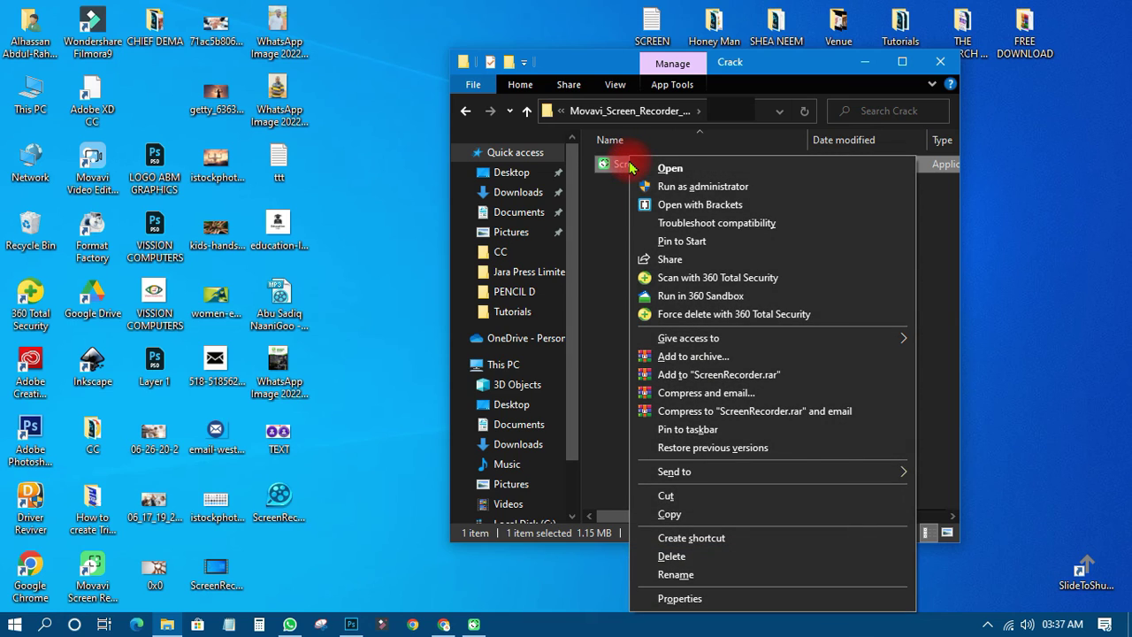
click(670, 514)
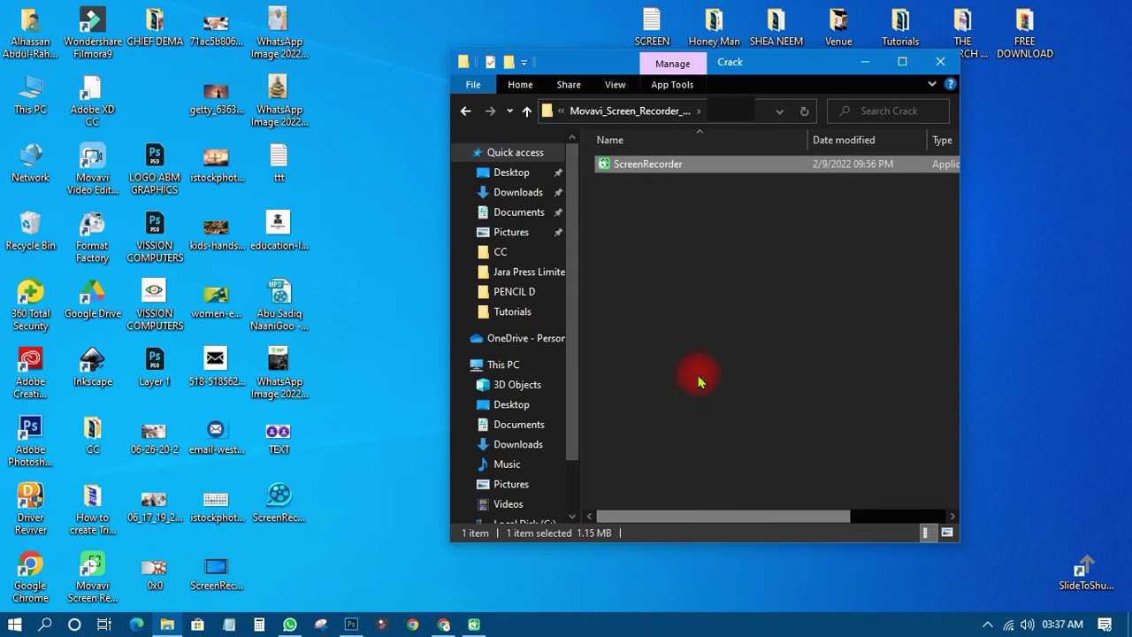
- Paste ScreenRecorder into the shortcut's Movavi Screen Recorder 22 install folder, then close both windows
click(102, 577)
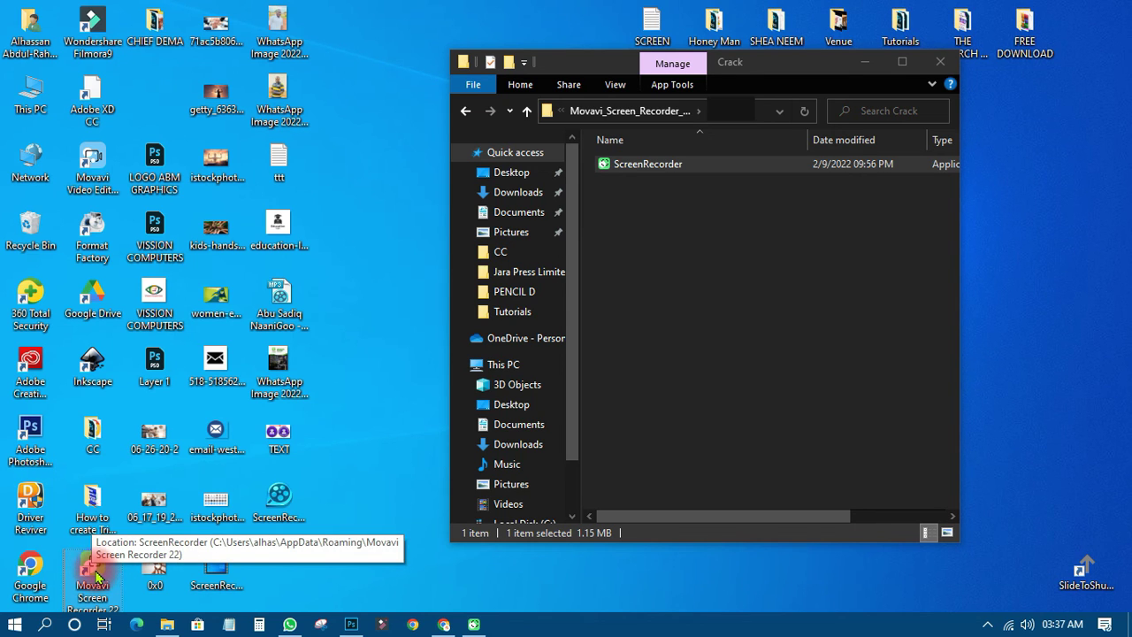
right_click(97, 576)
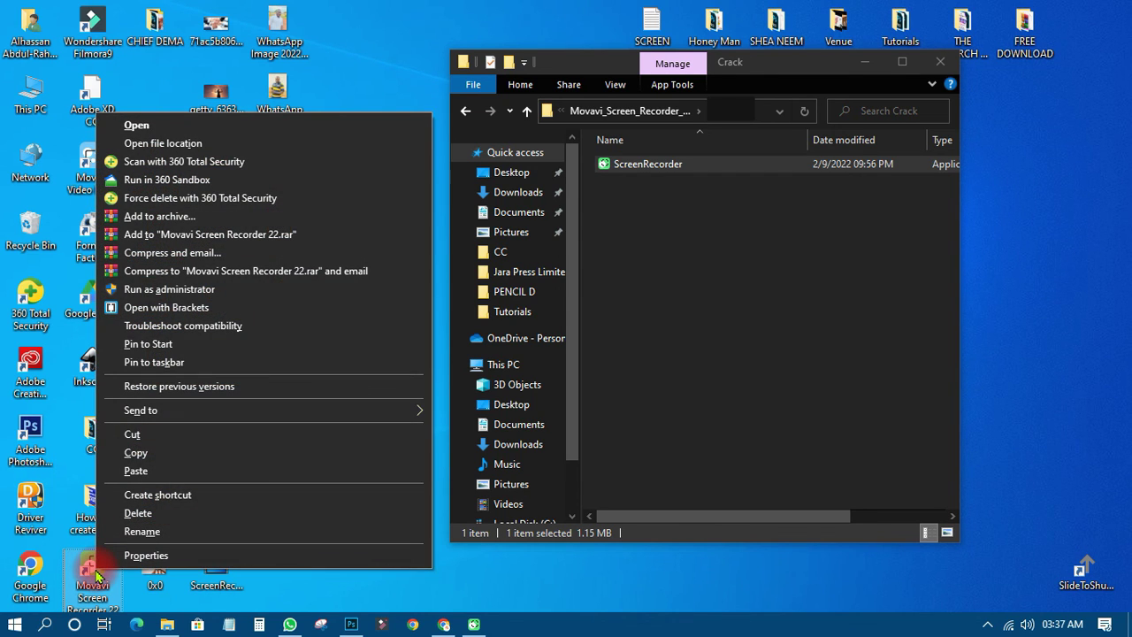
click(164, 144)
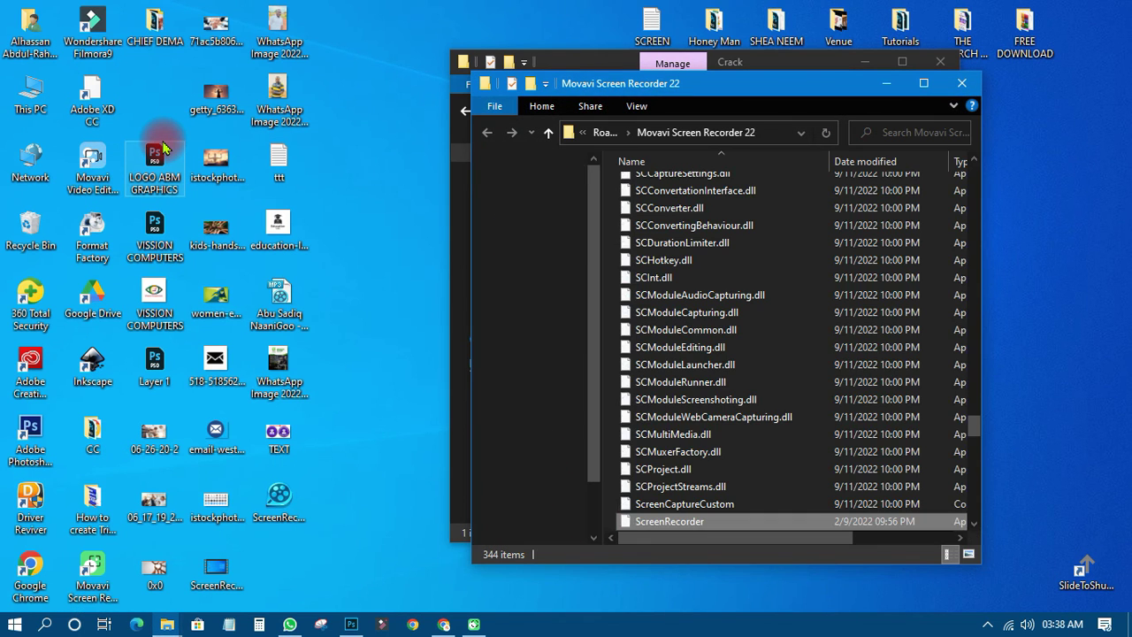
right_click(613, 302)
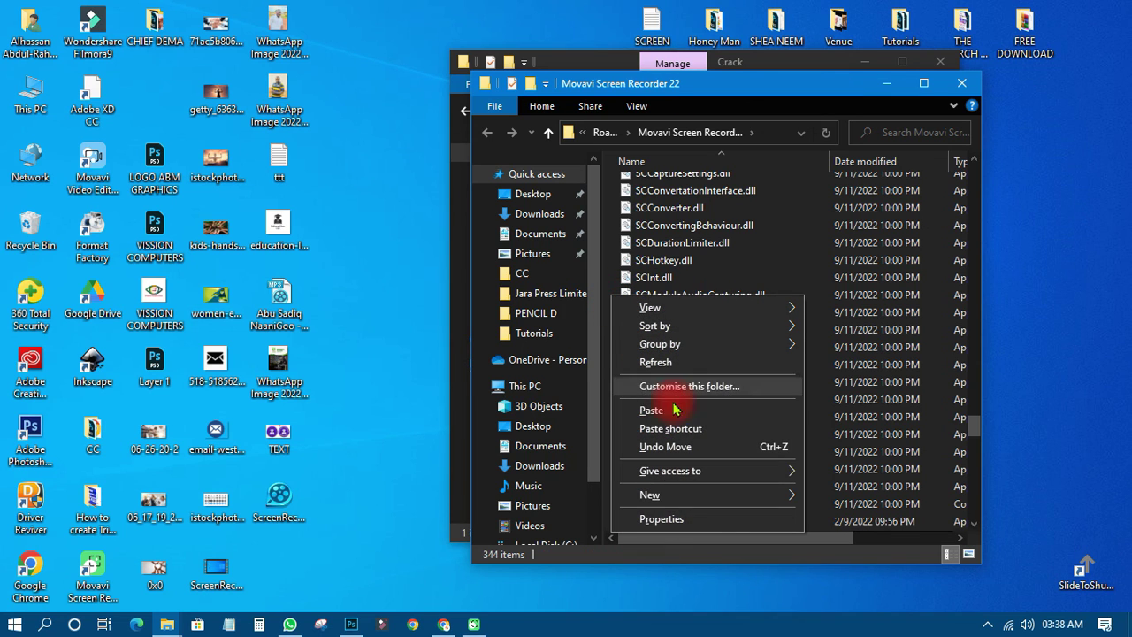
click(962, 83)
click(961, 83)
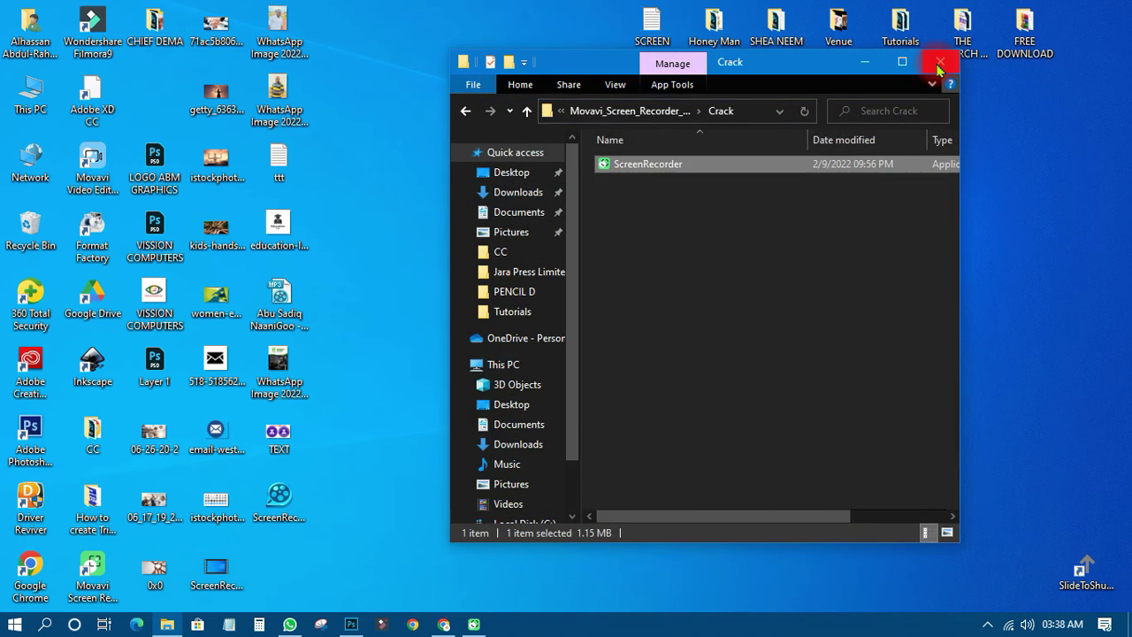
click(941, 61)
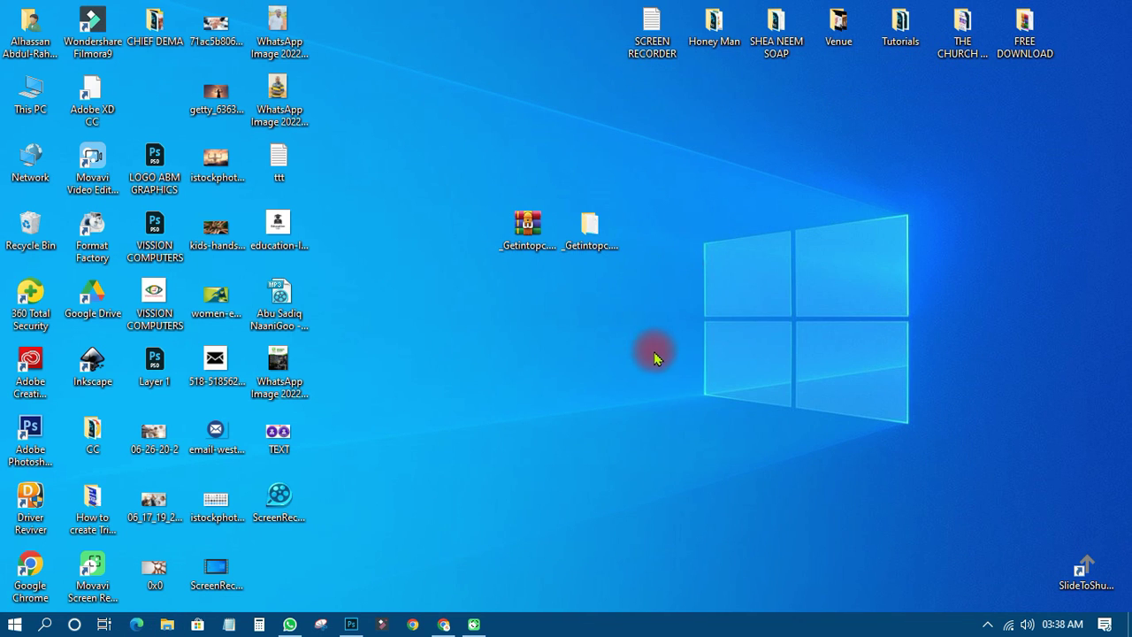